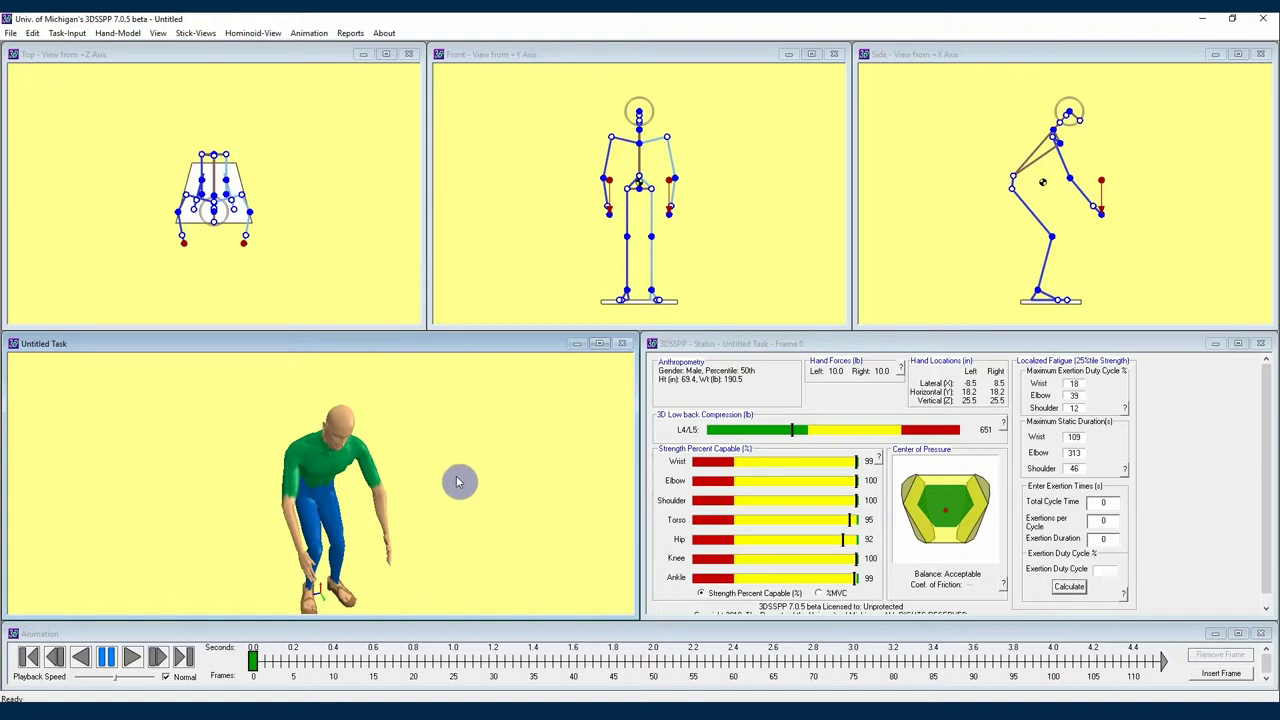
Enable a background image for the Hominoid view and load PosturePhoto.jpg from the Desktop.
right_click(460, 483)
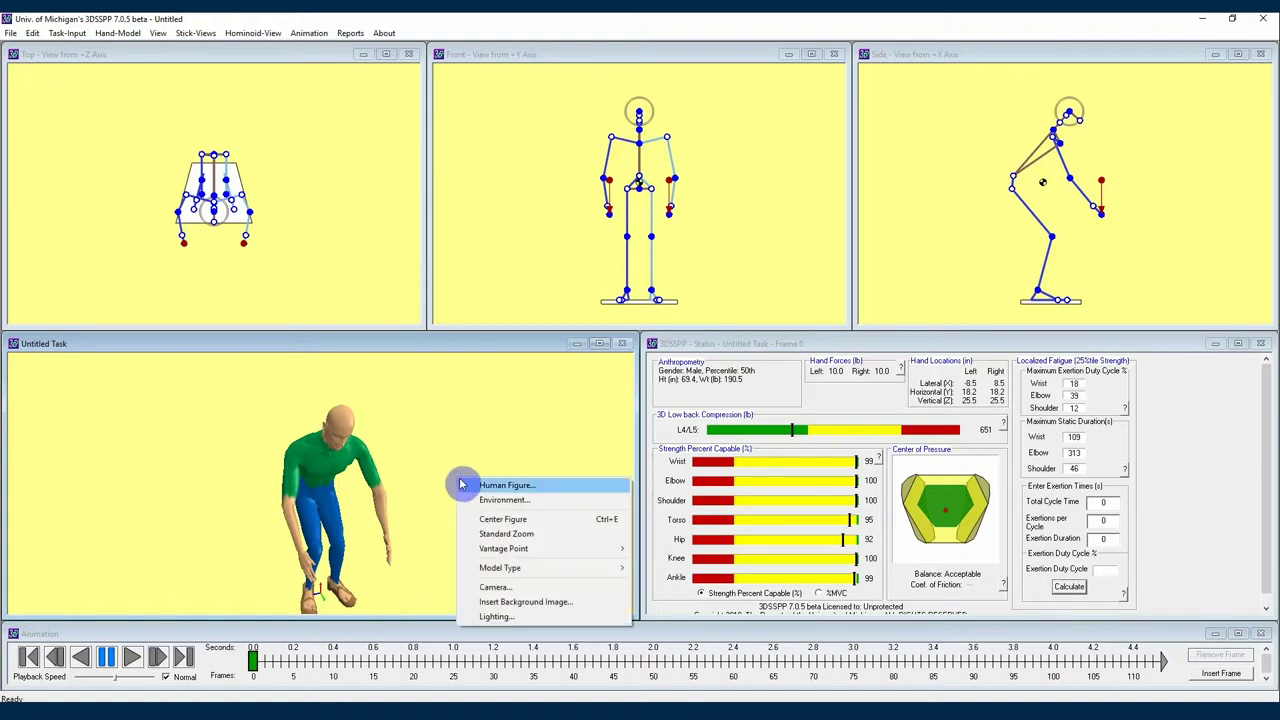
click(560, 602)
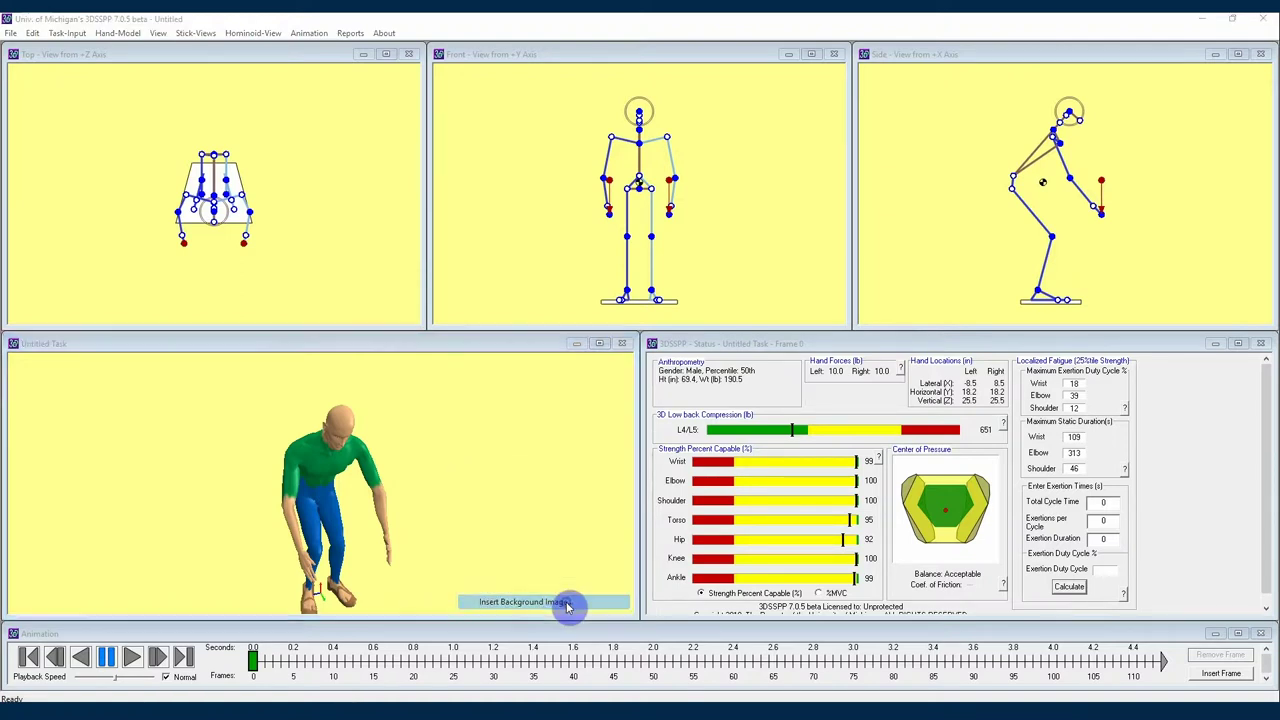
drag(171, 57, 694, 372)
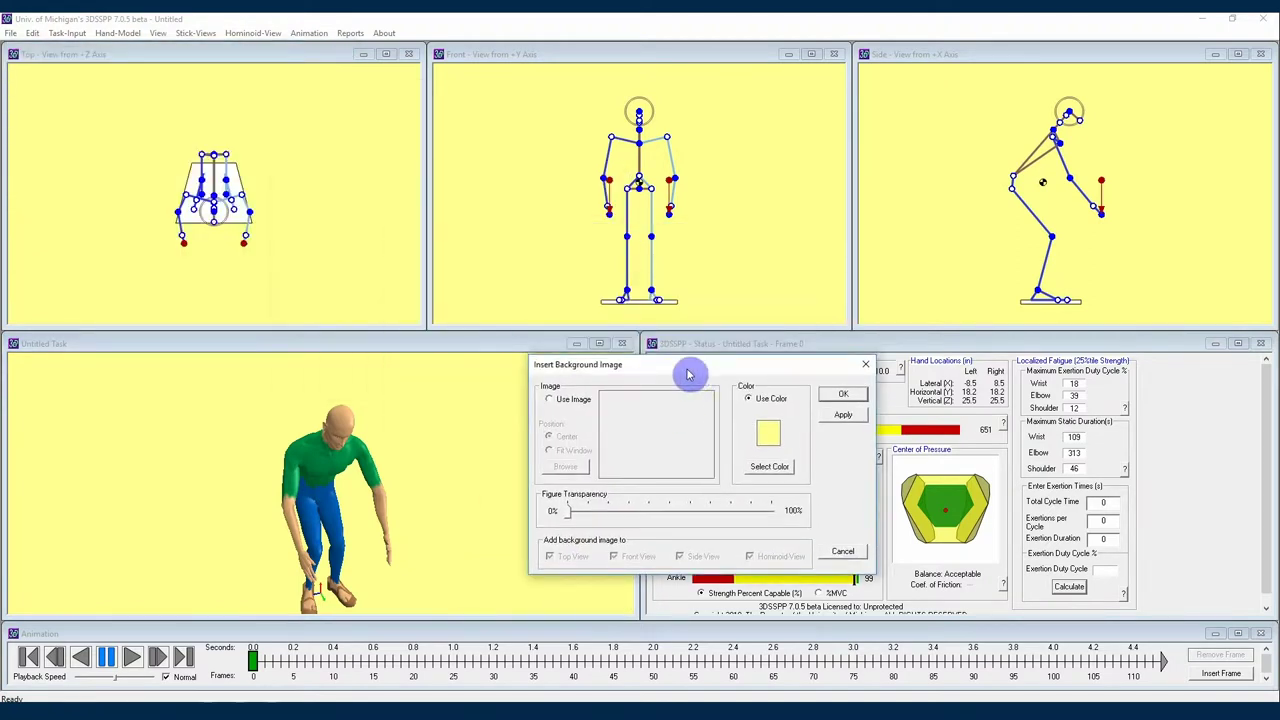
click(546, 401)
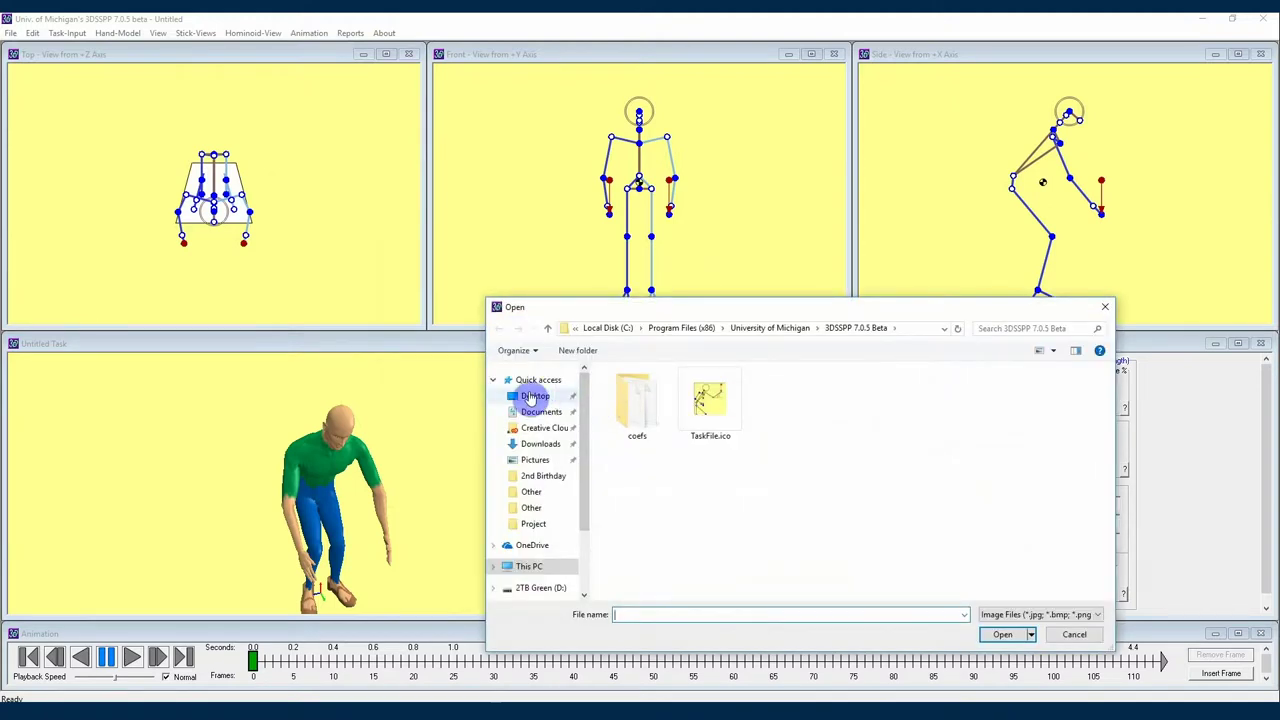
click(533, 396)
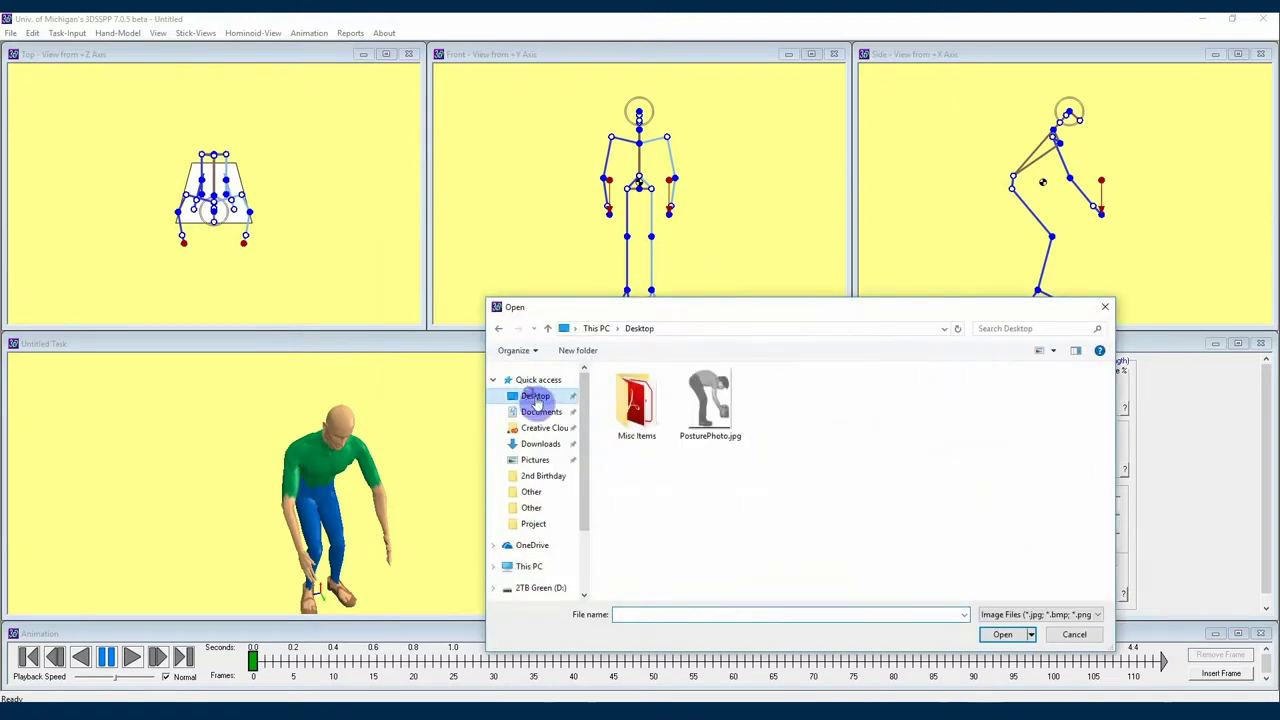
click(712, 410)
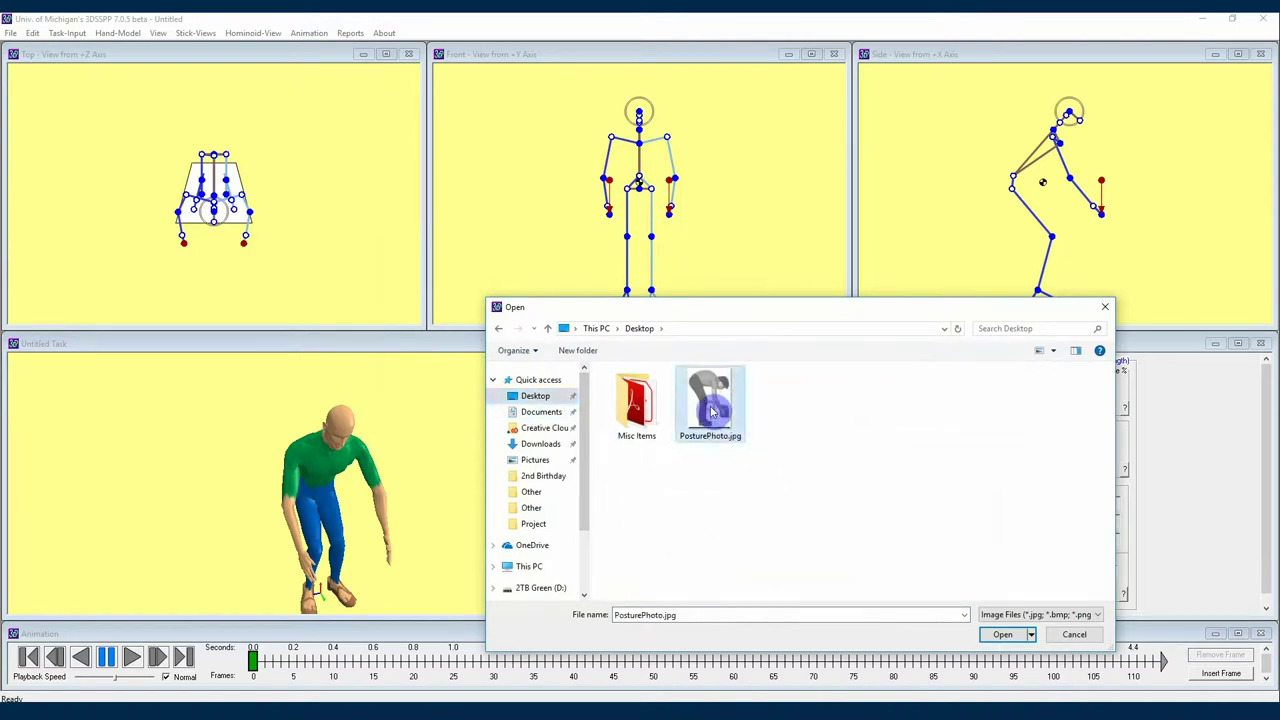
click(1004, 636)
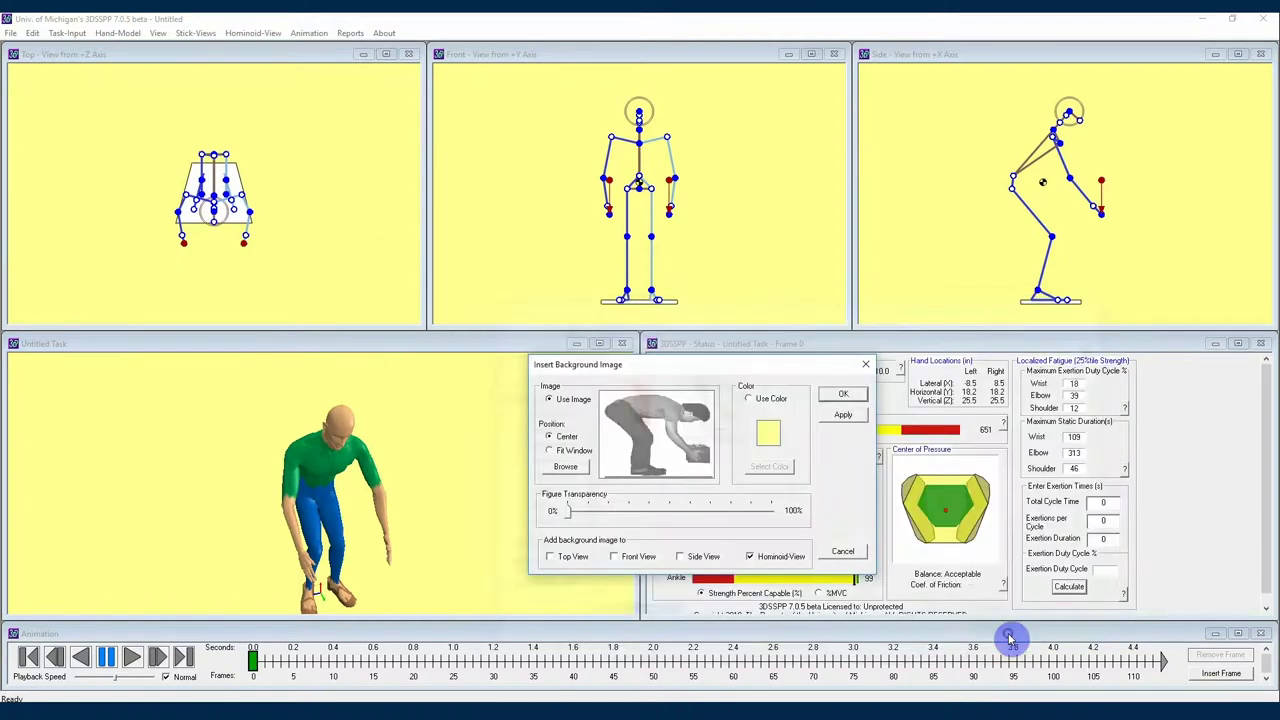
Centre the photo, limit it to the Hominoid view only, then apply and confirm.
drag(700, 367, 688, 360)
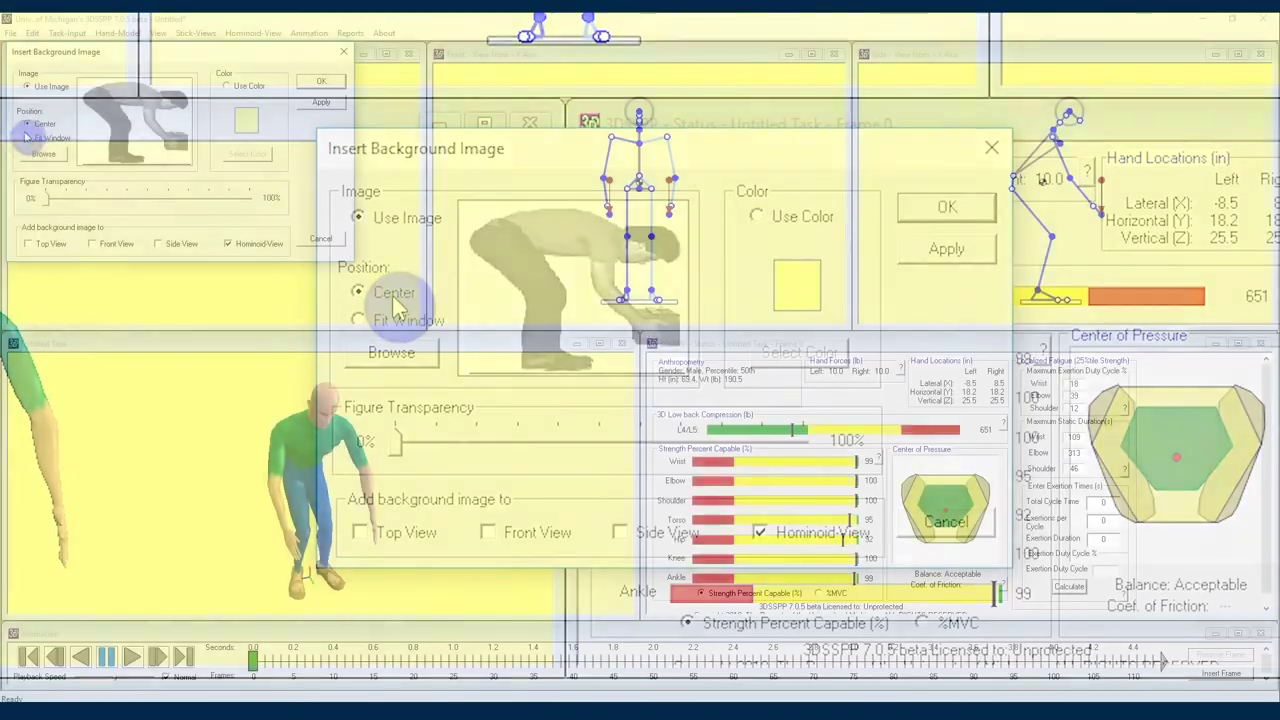
click(365, 318)
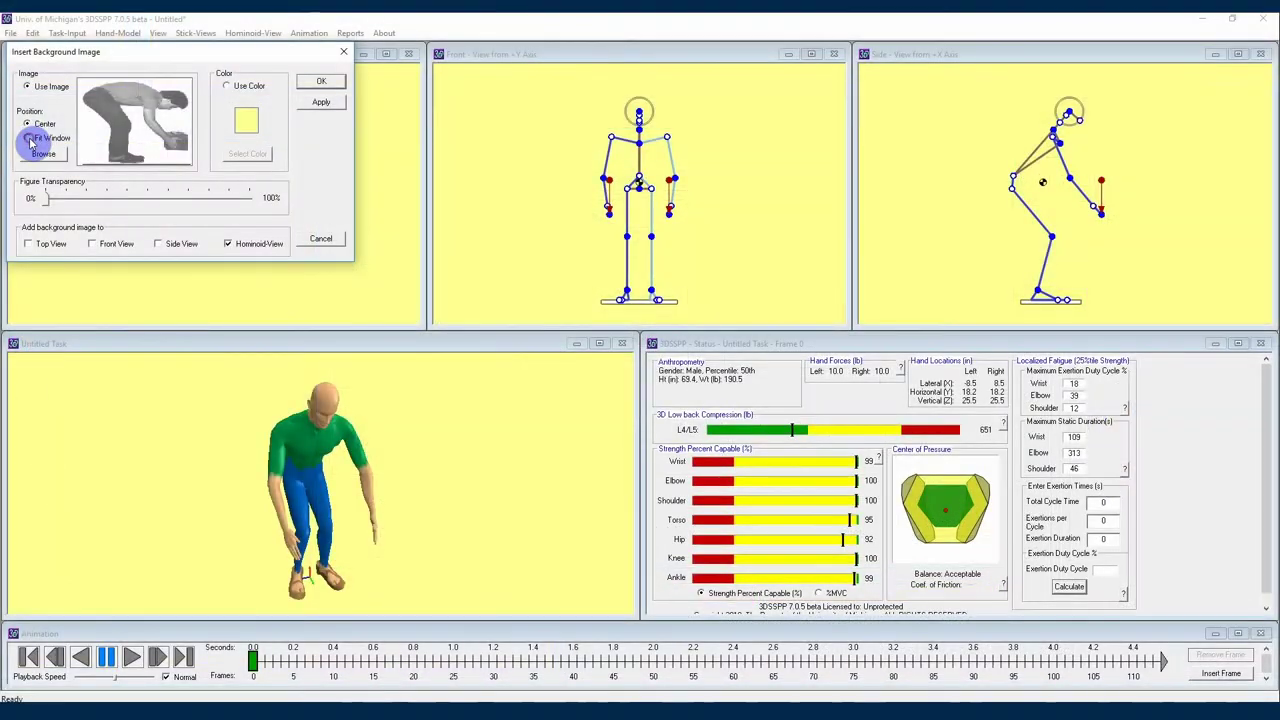
click(335, 81)
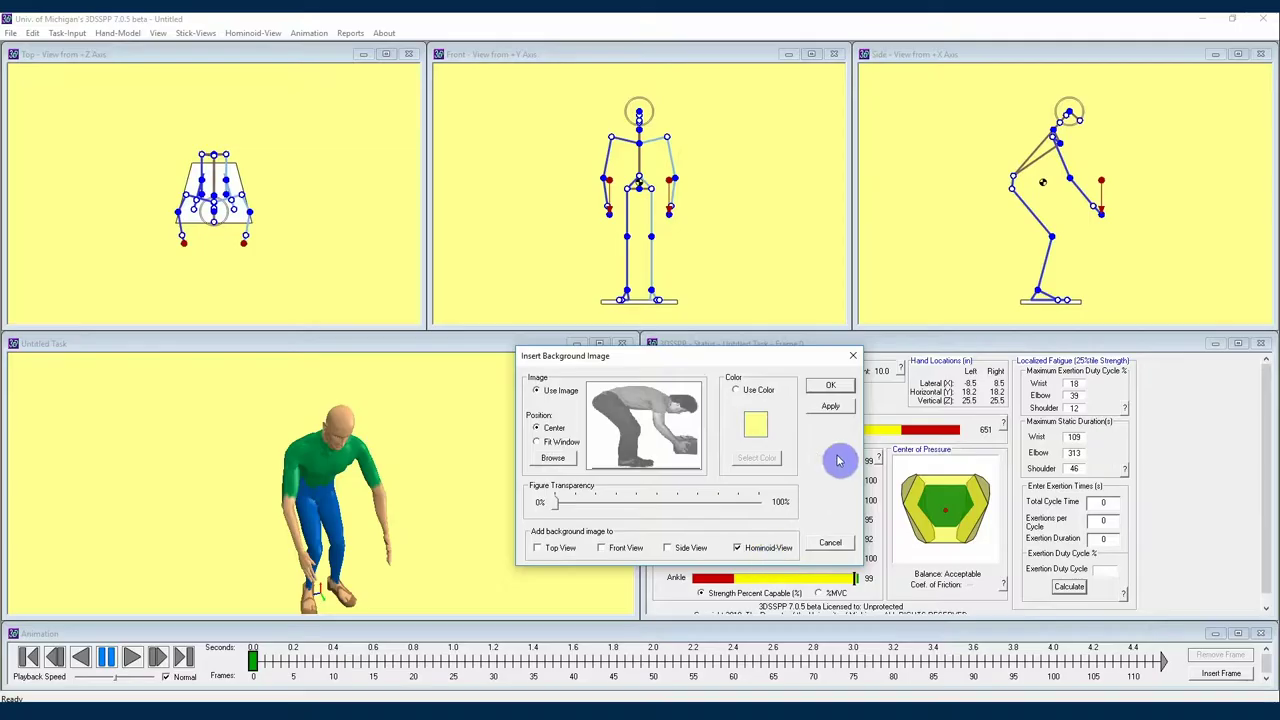
click(831, 408)
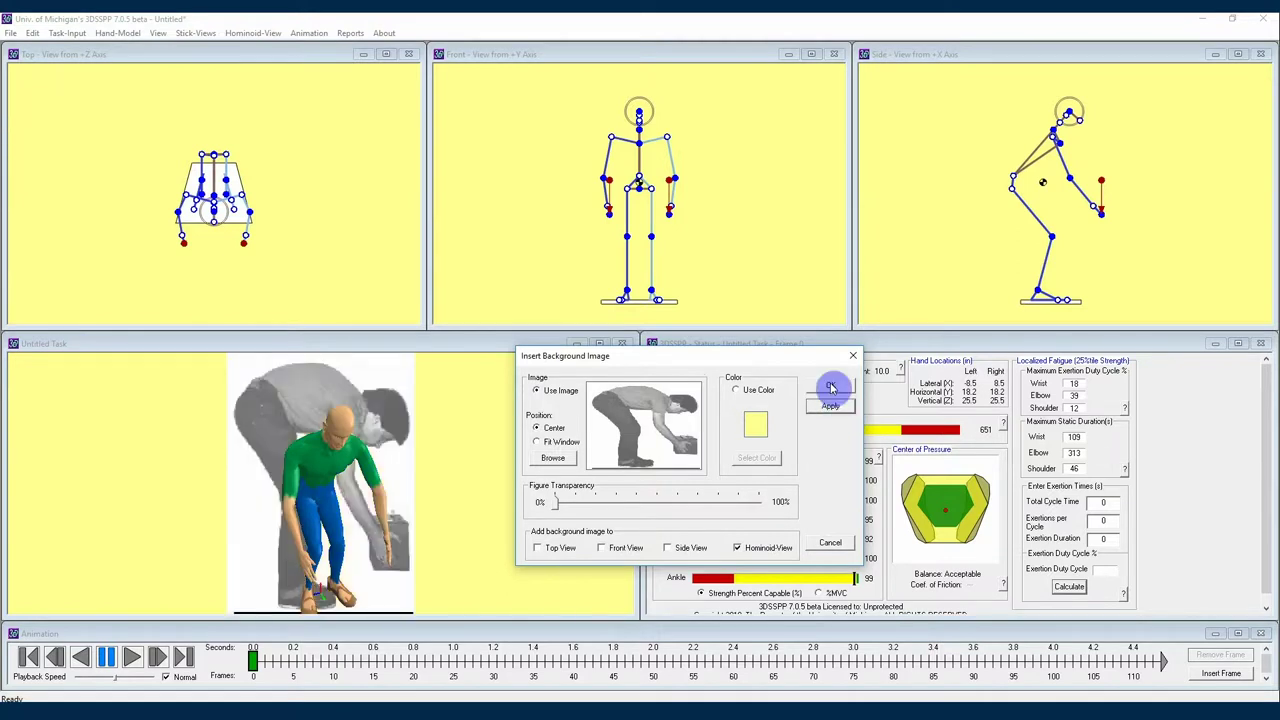
click(831, 387)
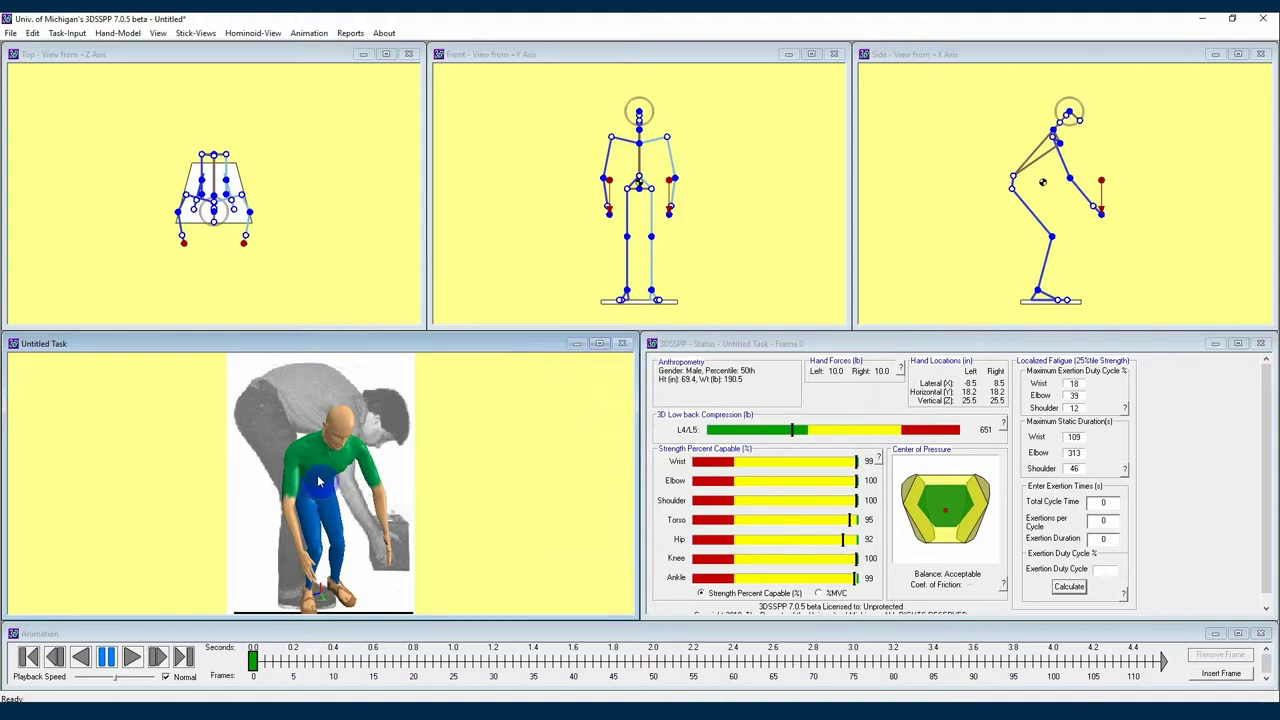
Rotate the avatar to a side profile and slide it left beside the worker photo.
right_drag(319, 482, 395, 482)
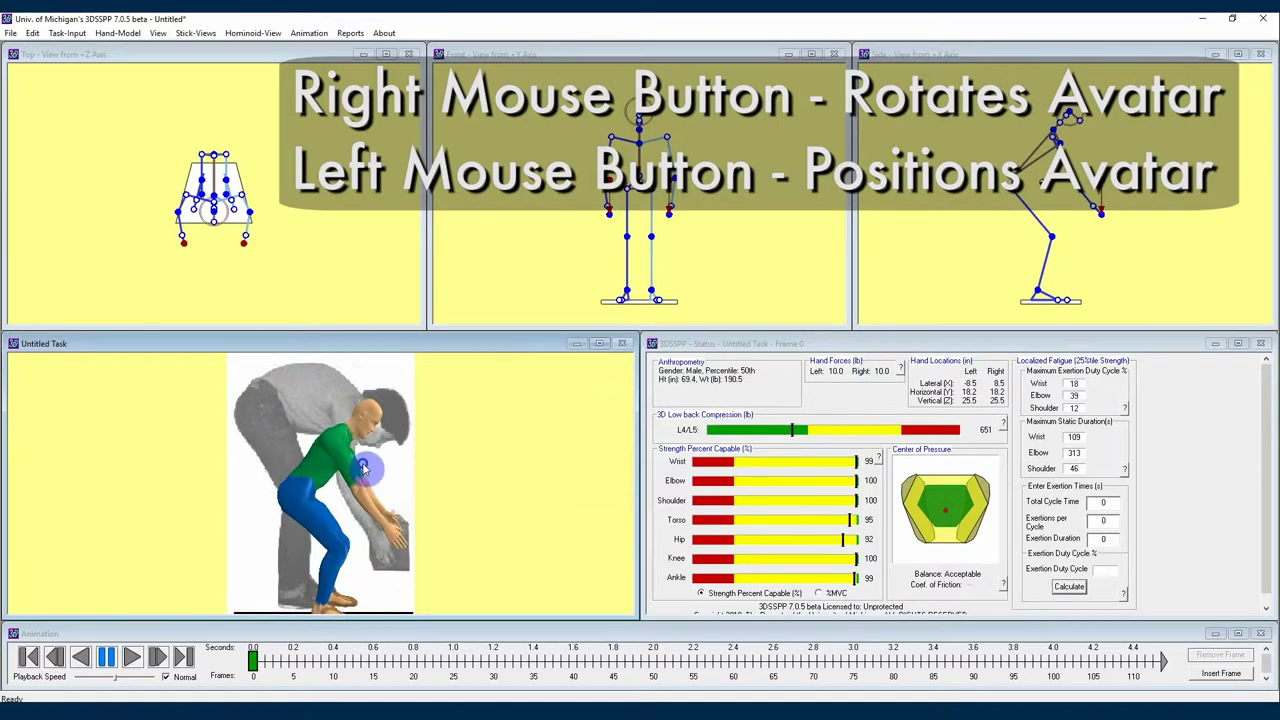
drag(370, 480, 181, 471)
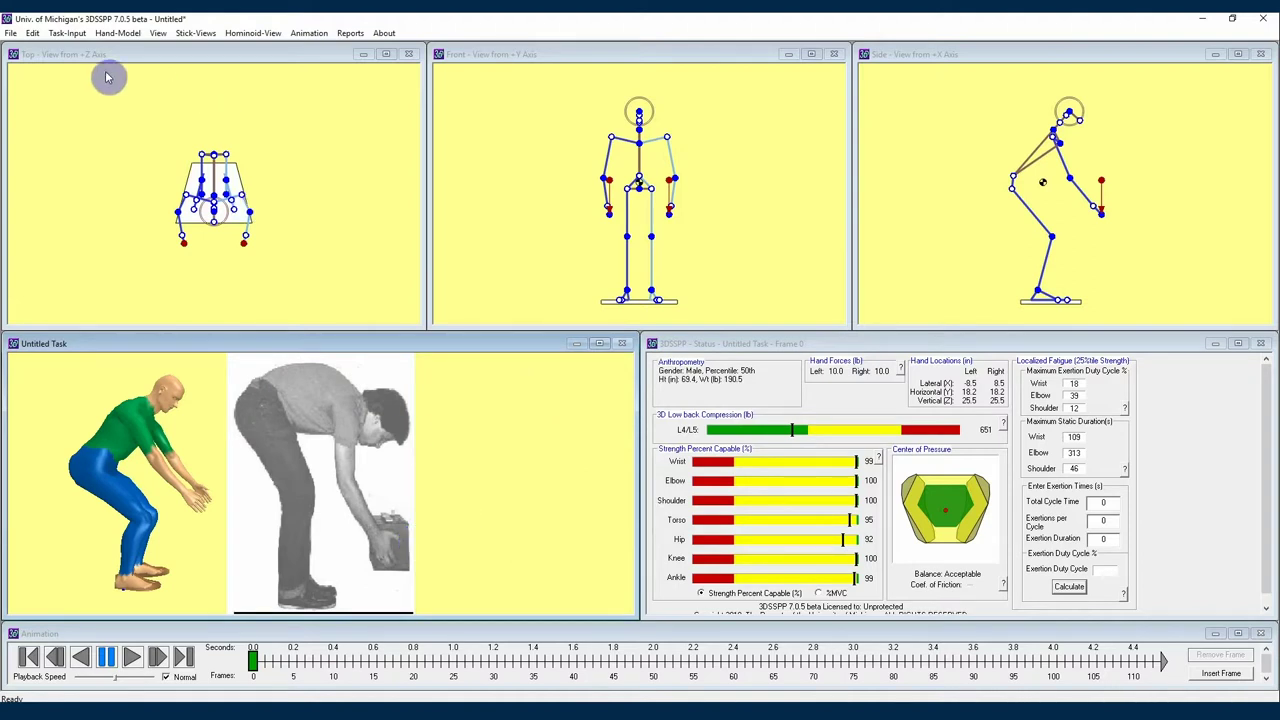
Apply the Stoop Lift preset posture and turn the avatar to a side profile.
click(68, 34)
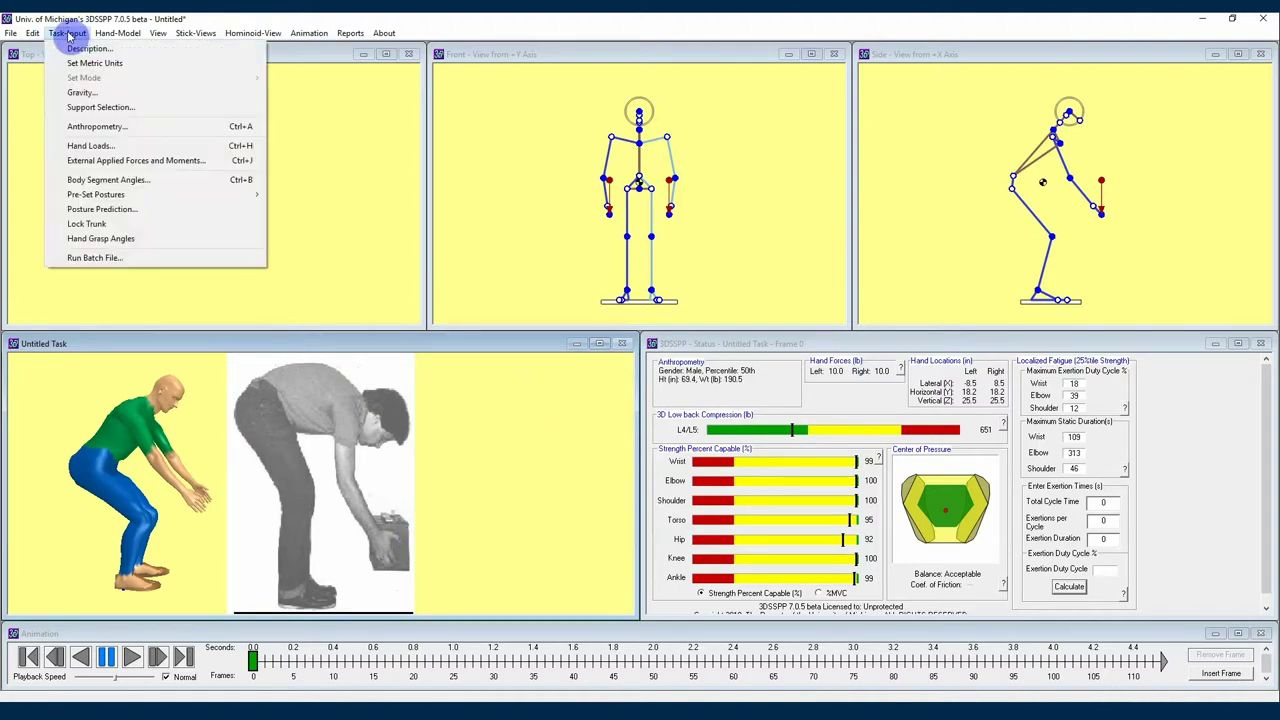
mouse_move(177, 197)
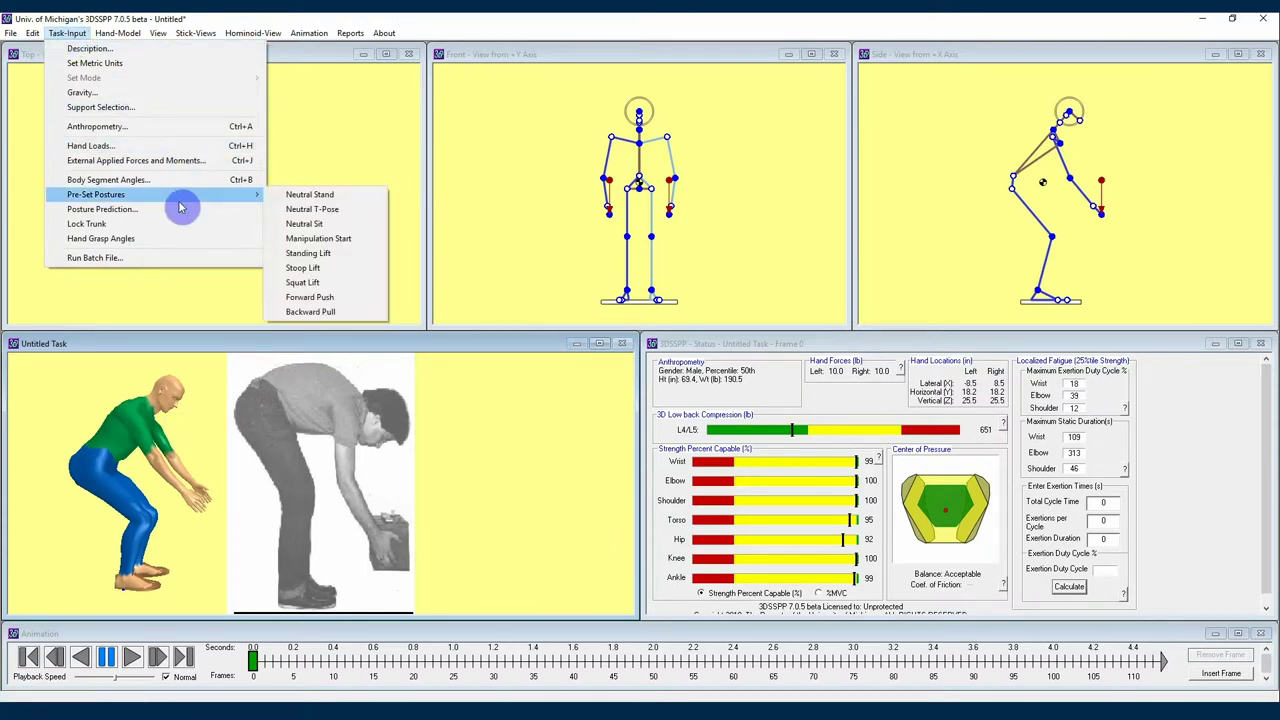
click(354, 272)
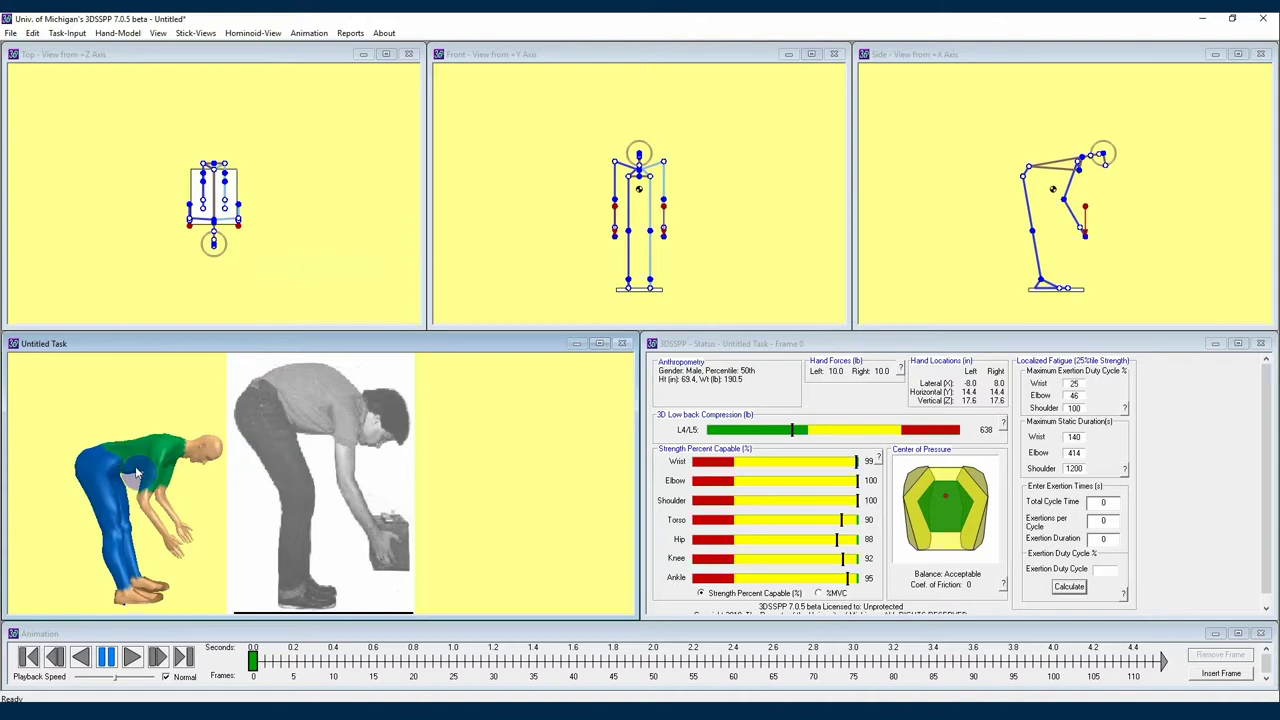
drag(138, 472, 140, 425)
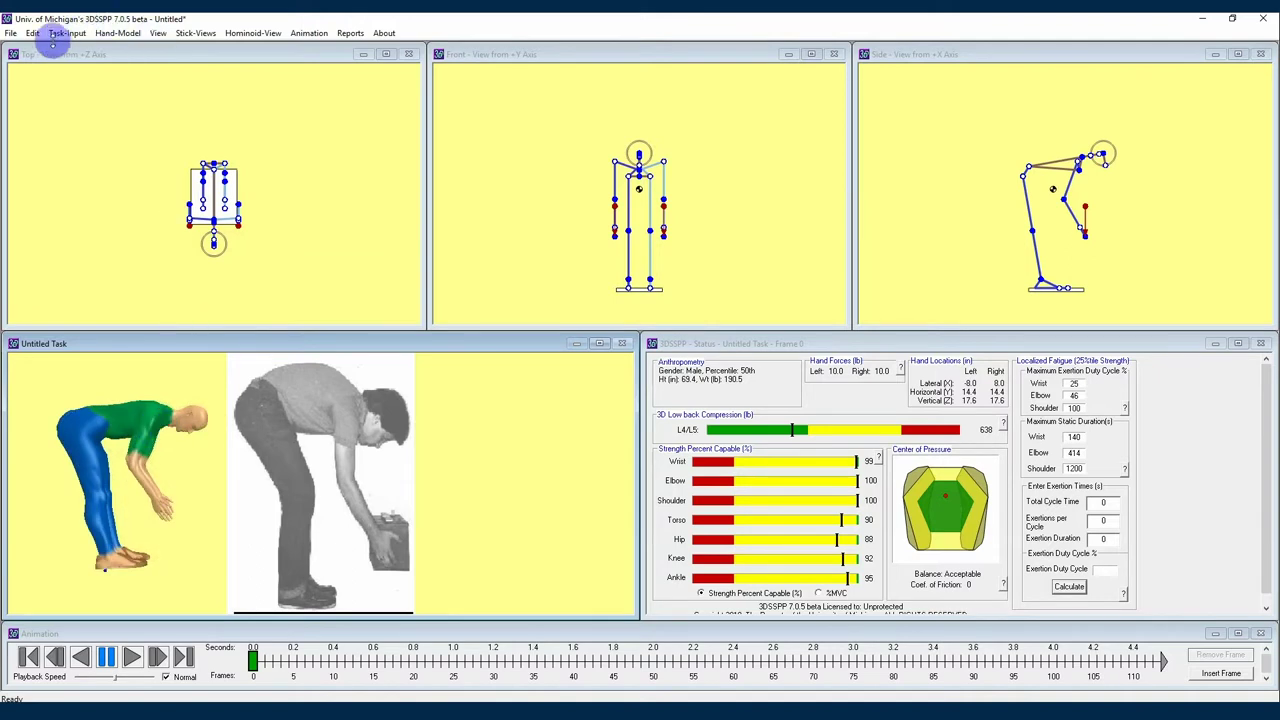
click(62, 33)
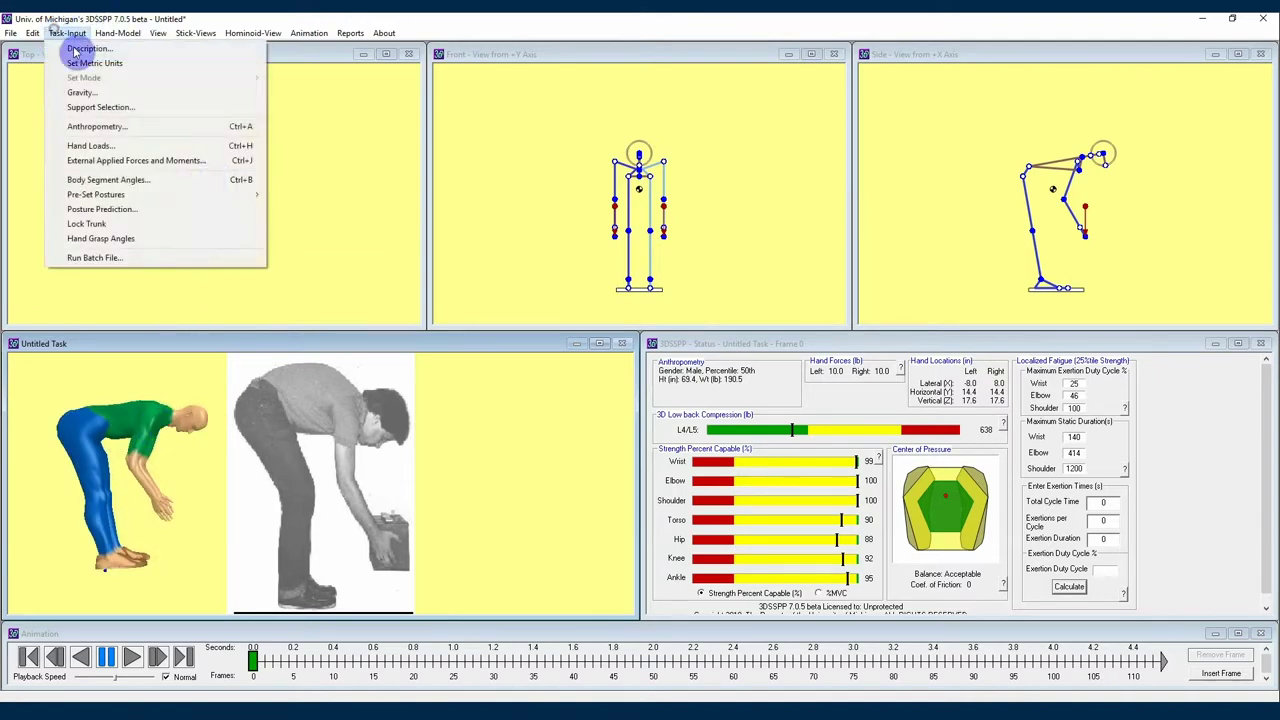
Set both lower legs to -90 and both upper legs to -65 vertical using Symmetry.
click(160, 181)
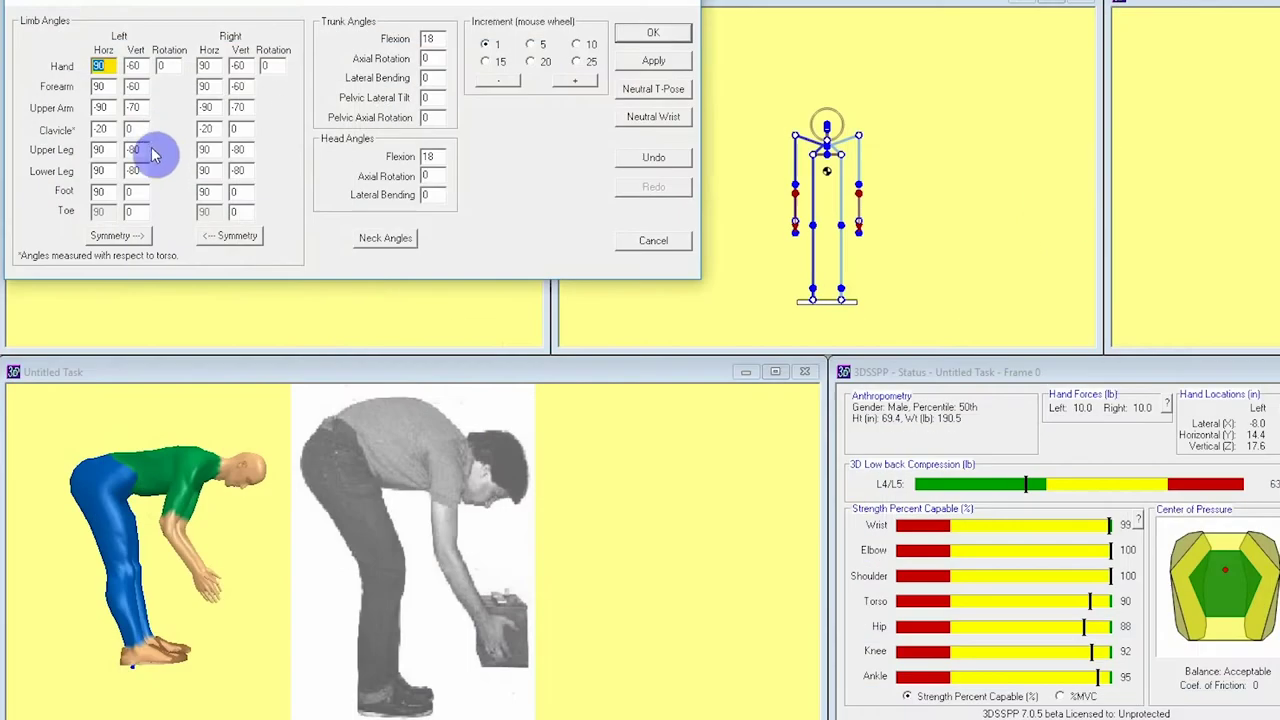
drag(145, 171, 113, 170)
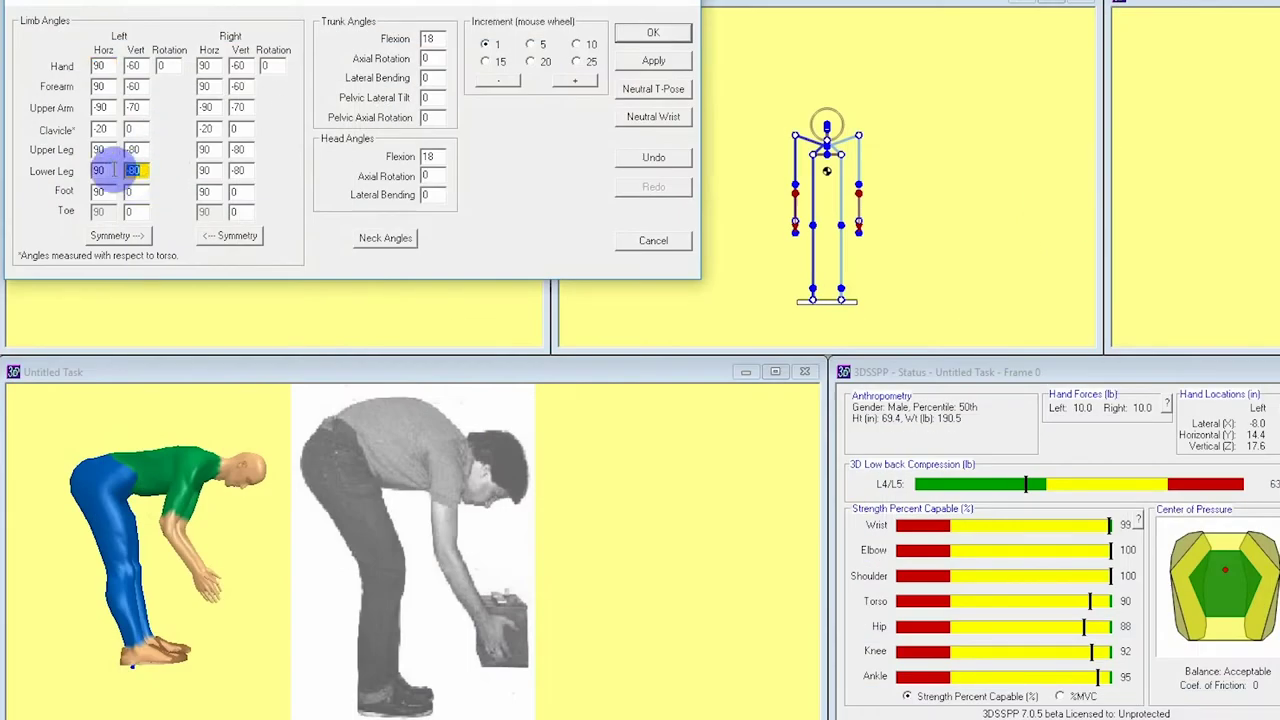
text(-80)
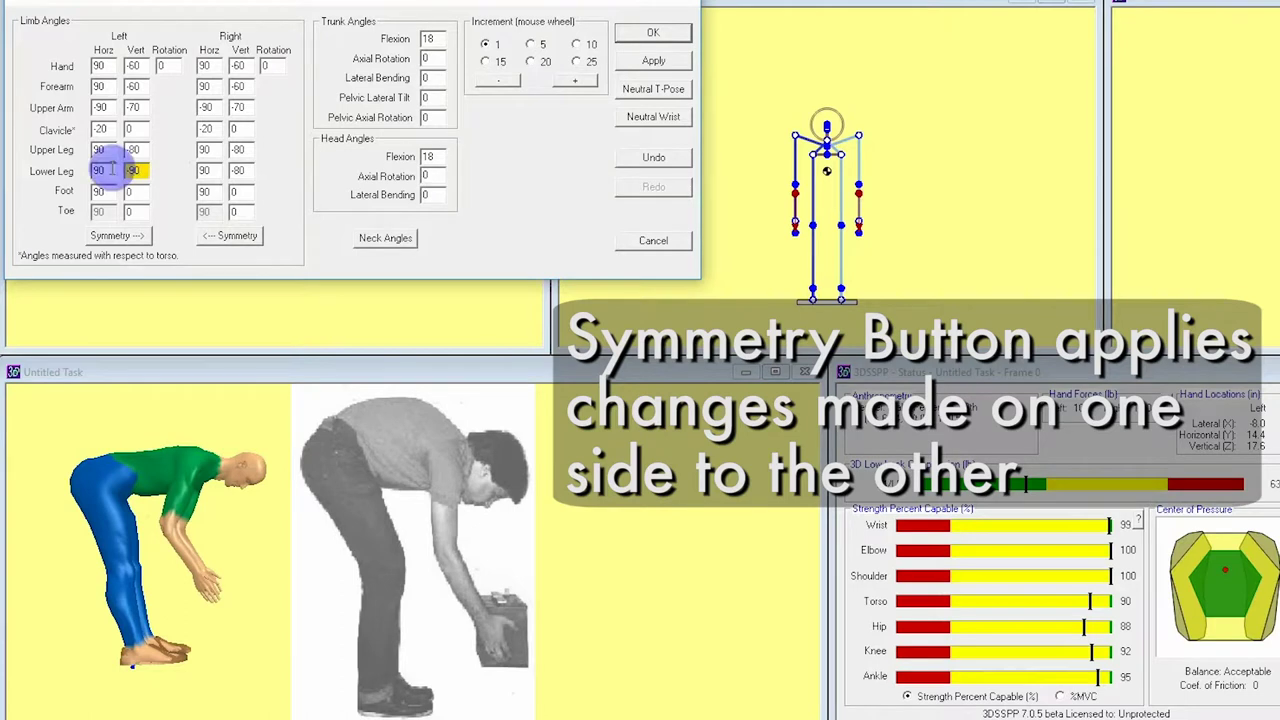
click(116, 237)
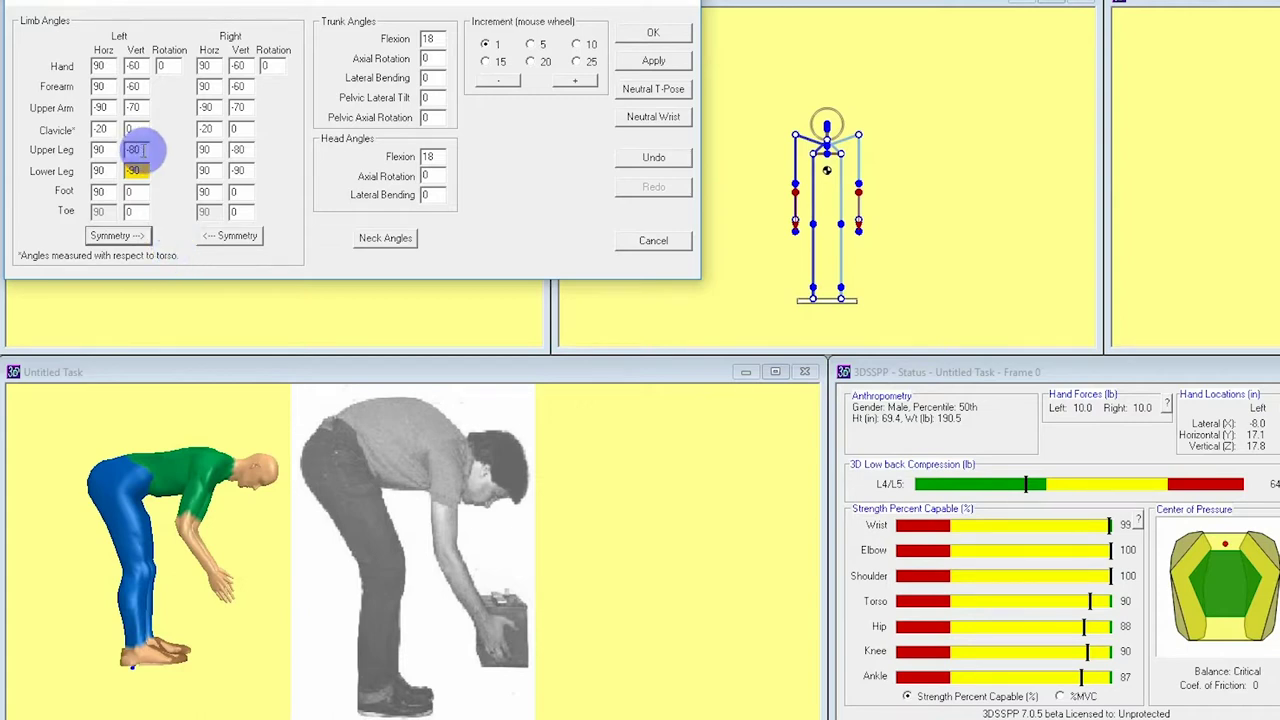
click(135, 149)
text(-65)
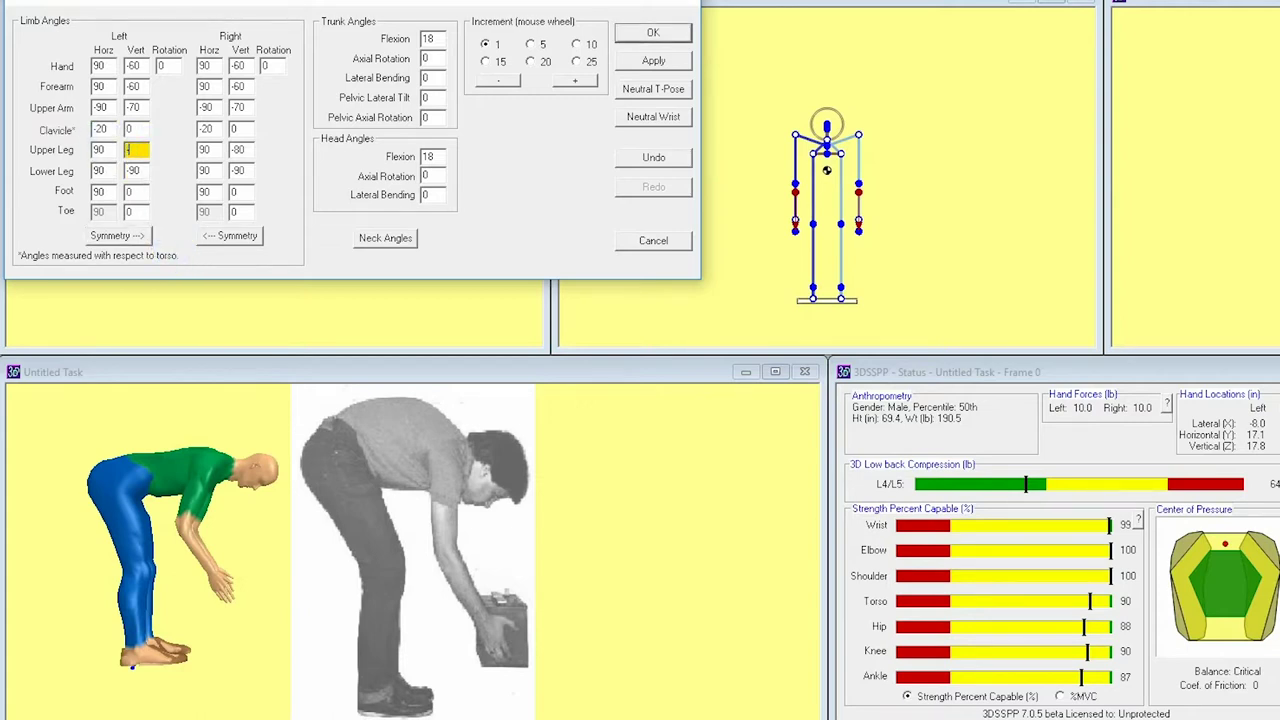
click(110, 237)
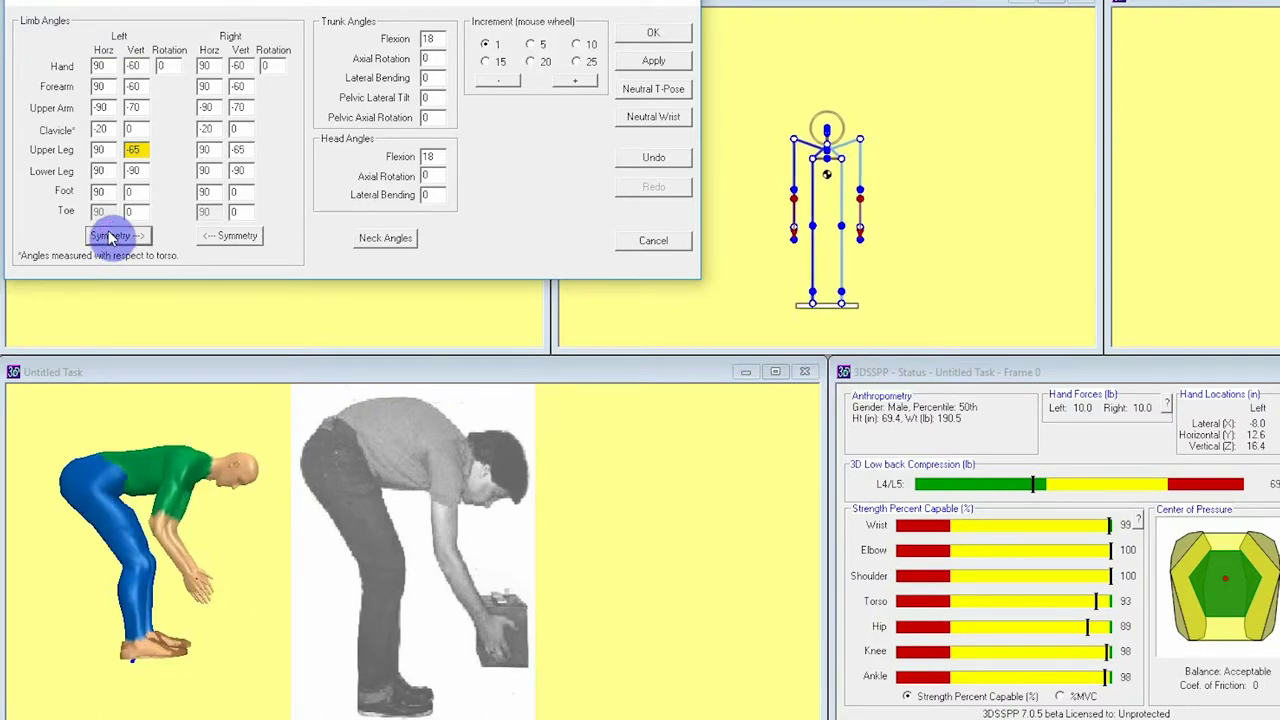
Enter -10 as the trunk flexion angle.
double_click(435, 38)
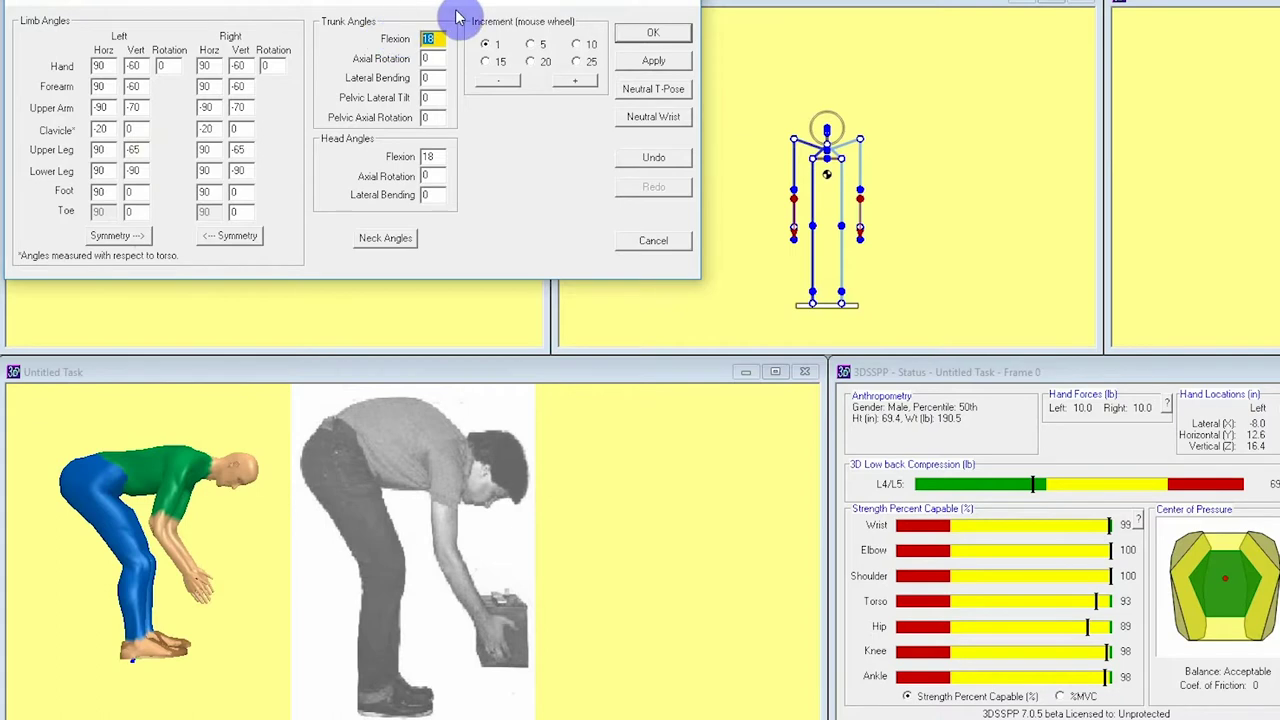
text(-10)
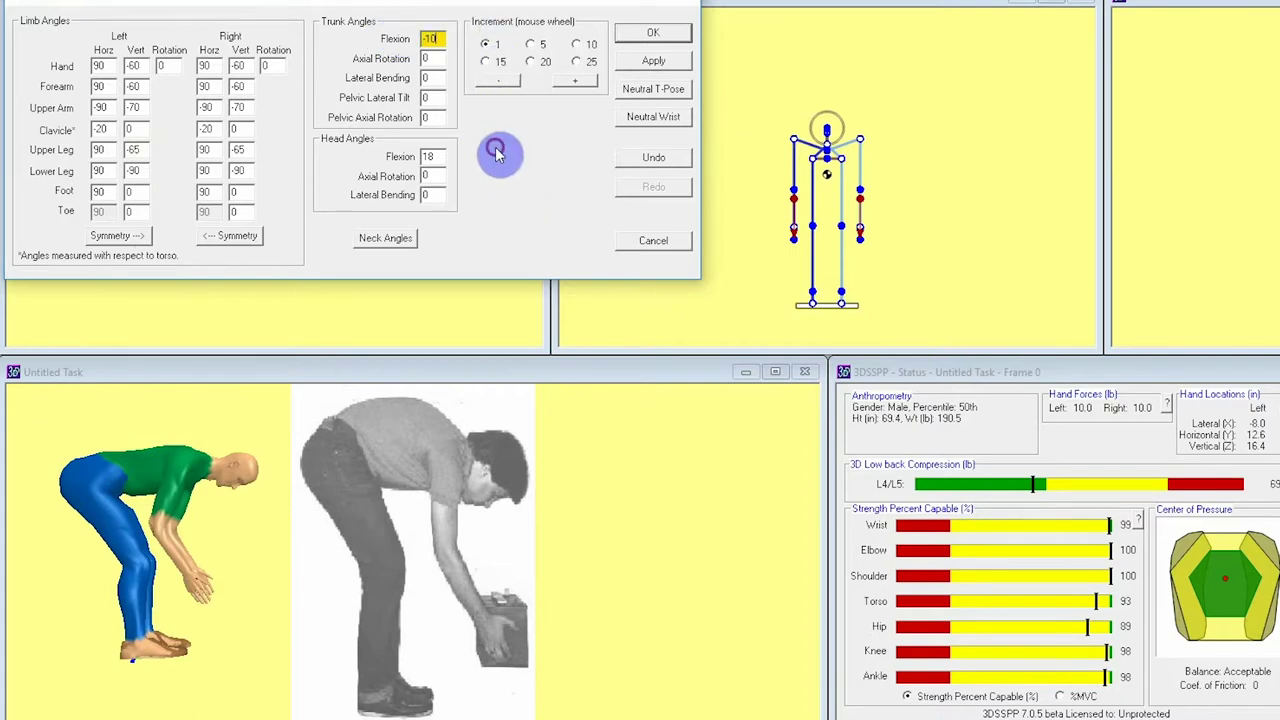
key(Tab)
Apply the -10 trunk flexion, set both upper arms to -90 vertical, then apply and close.
click(645, 61)
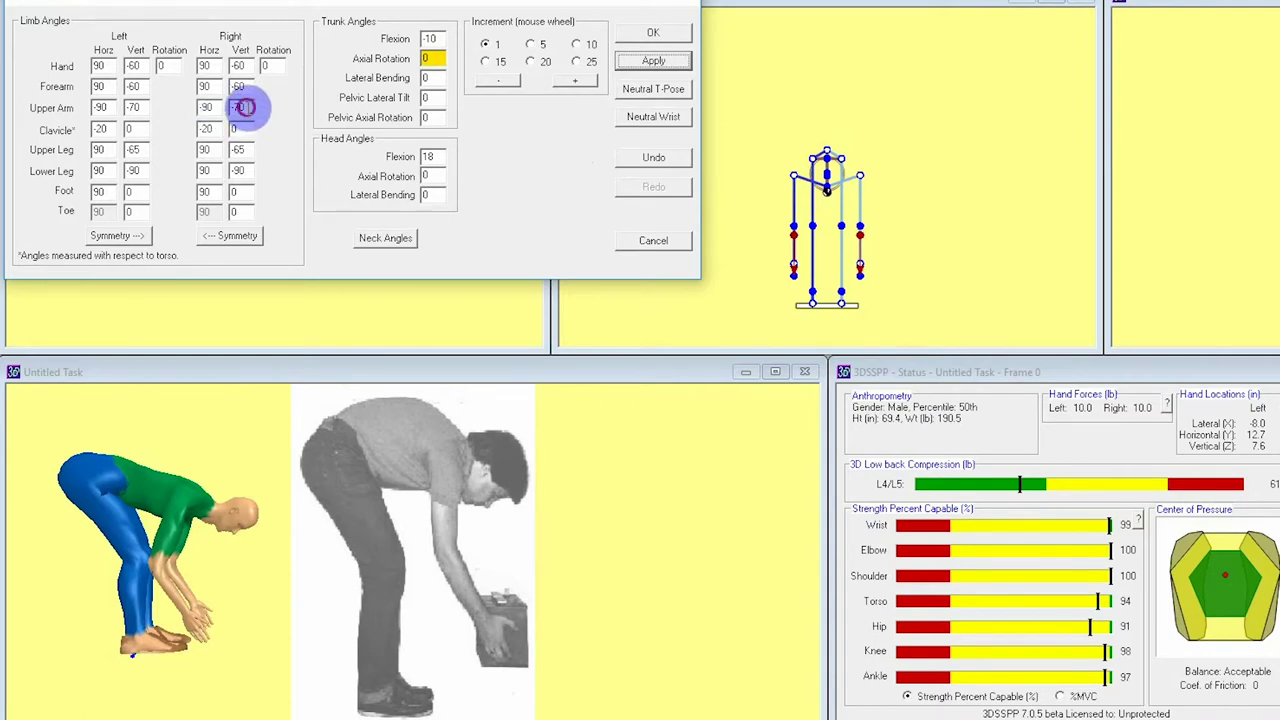
double_click(243, 107)
text(-90)
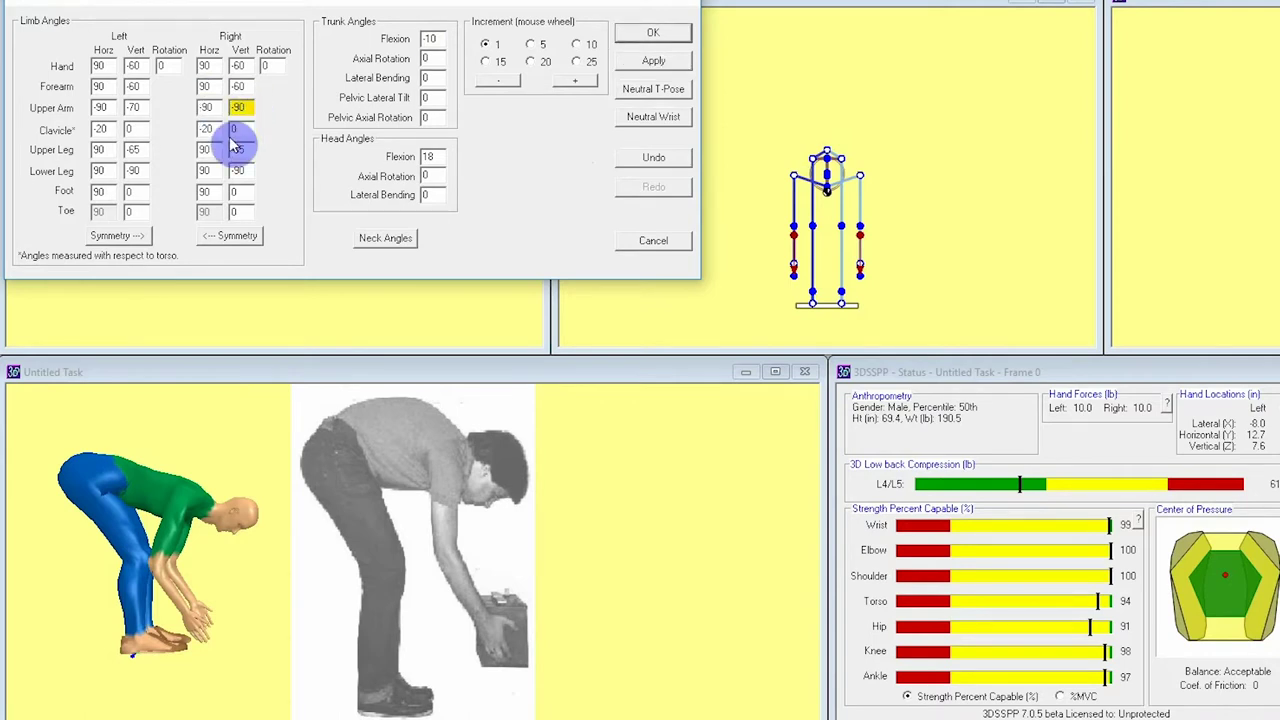
click(240, 240)
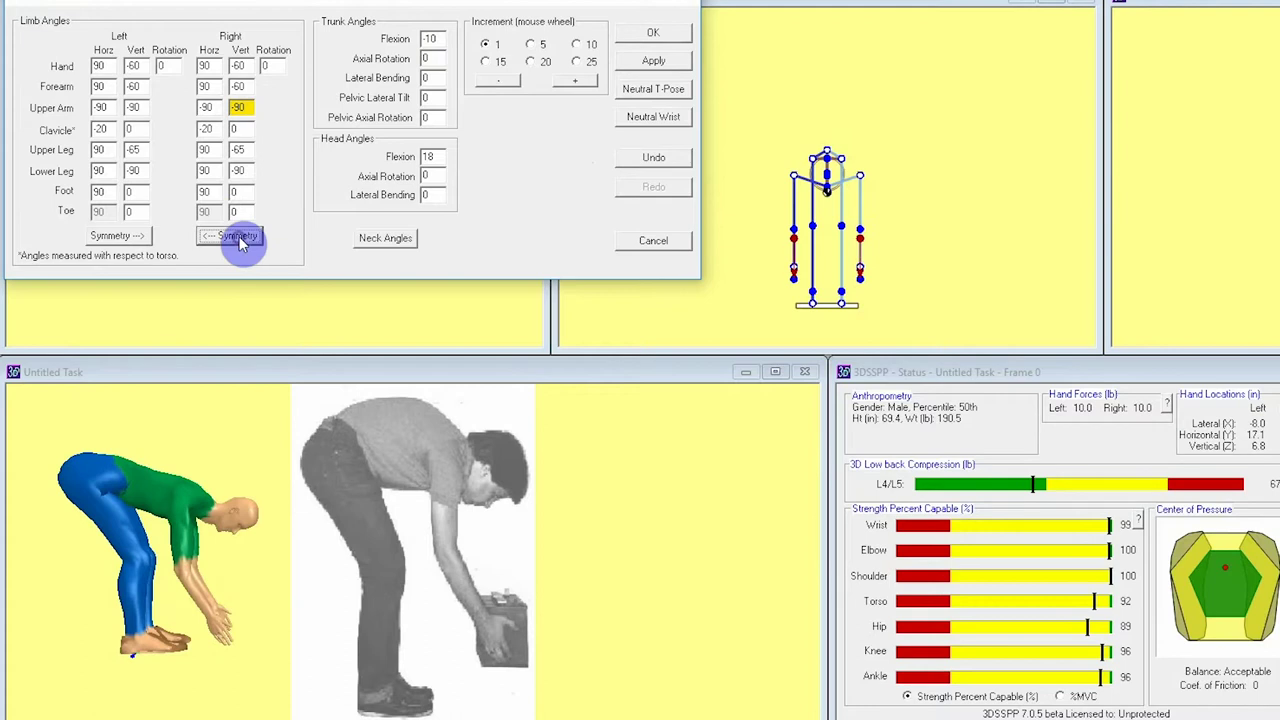
click(135, 87)
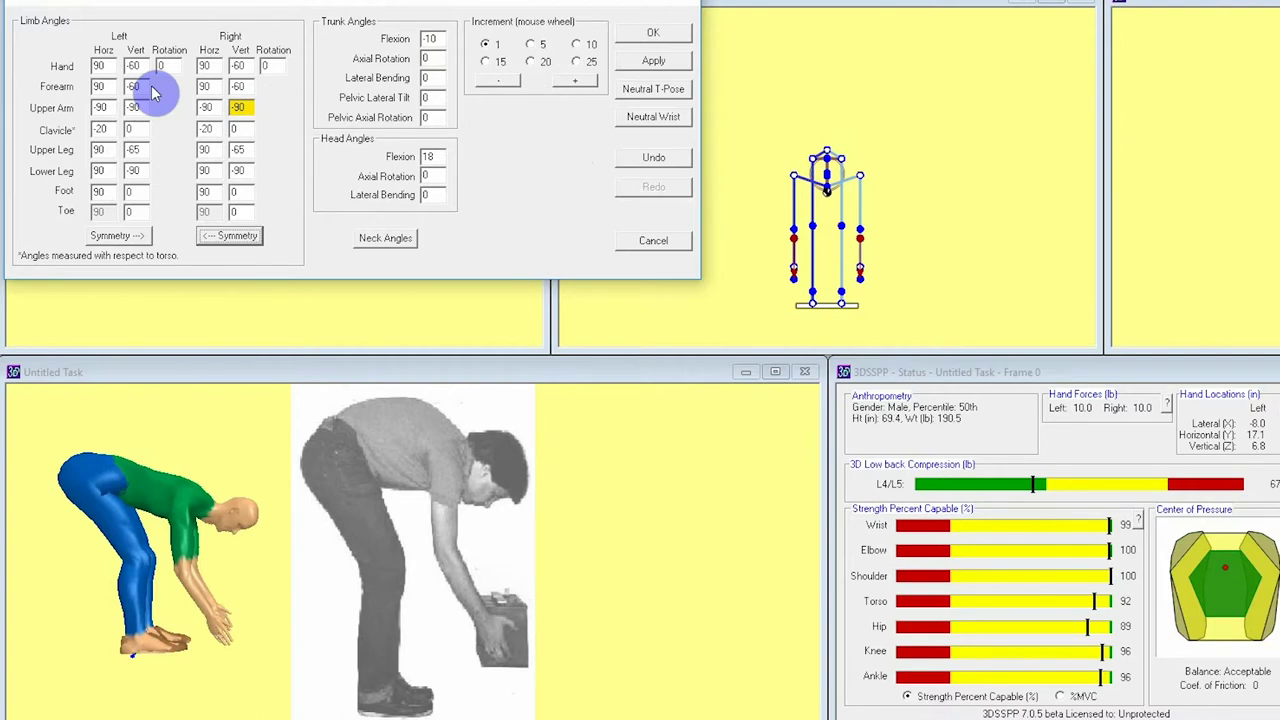
click(653, 61)
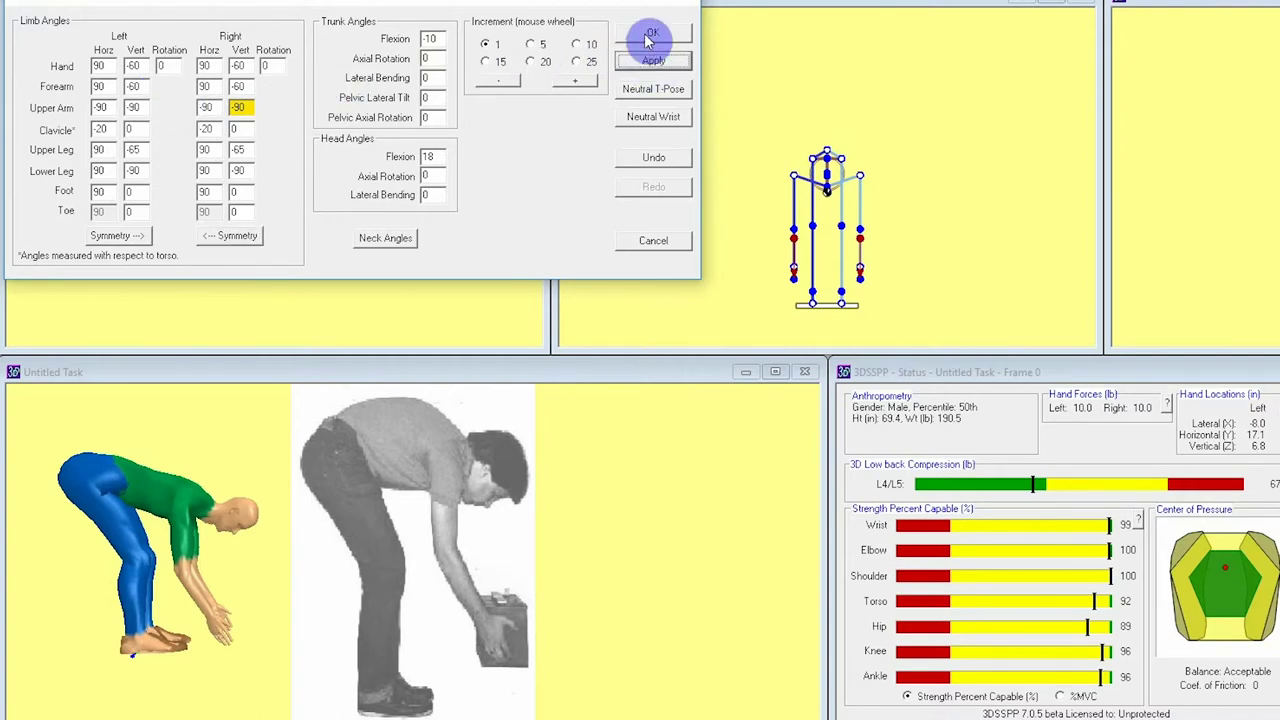
click(650, 38)
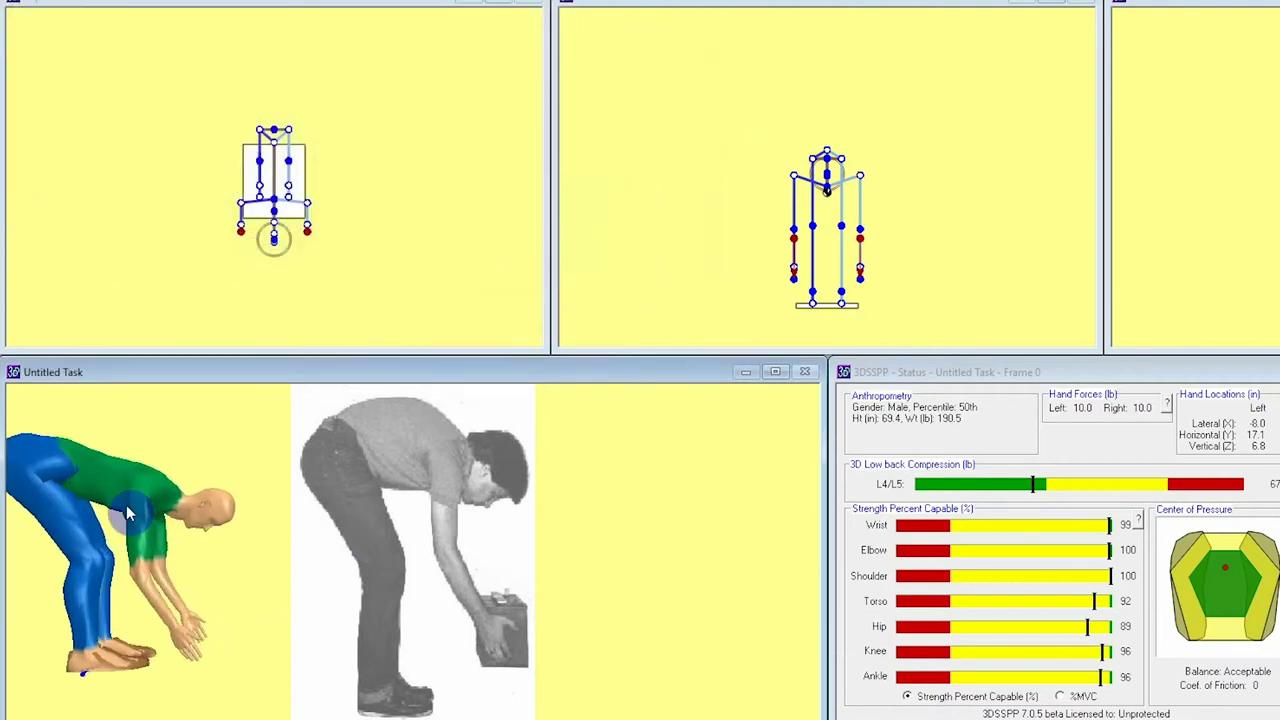
Pan the avatar right next to the photo and rotate it slightly toward the front.
drag(106, 487, 168, 482)
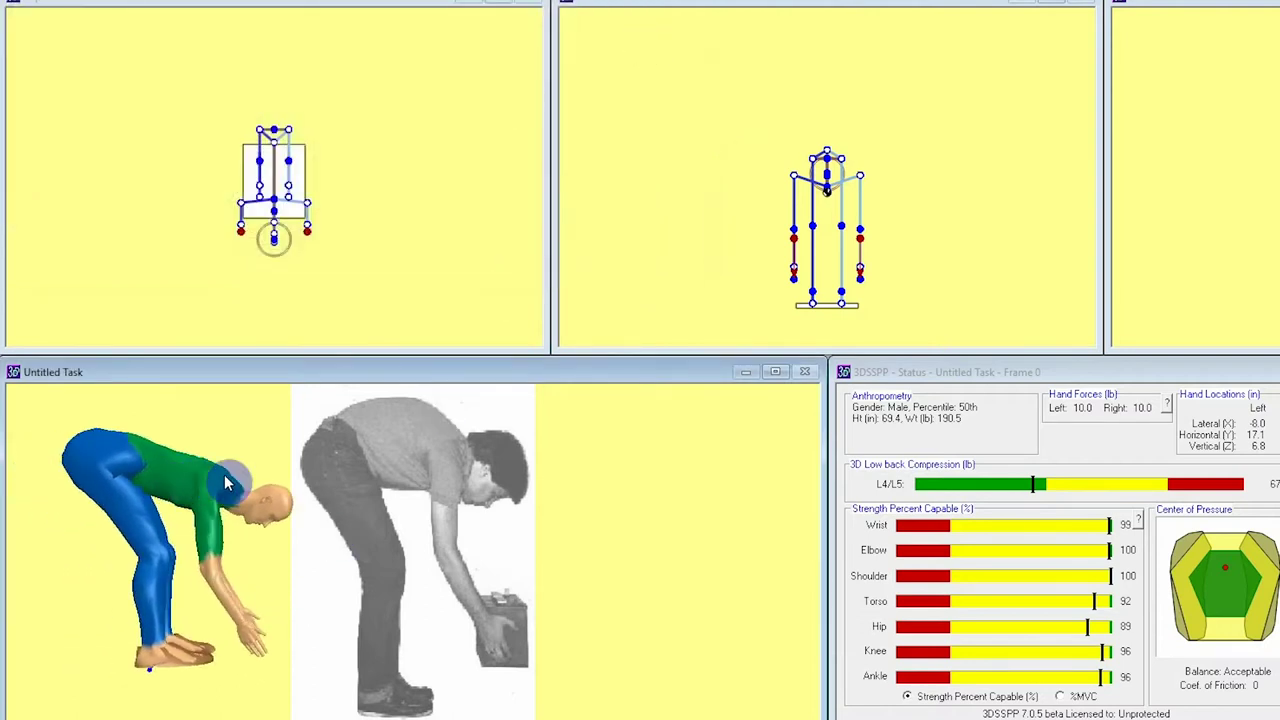
drag(262, 503, 175, 497)
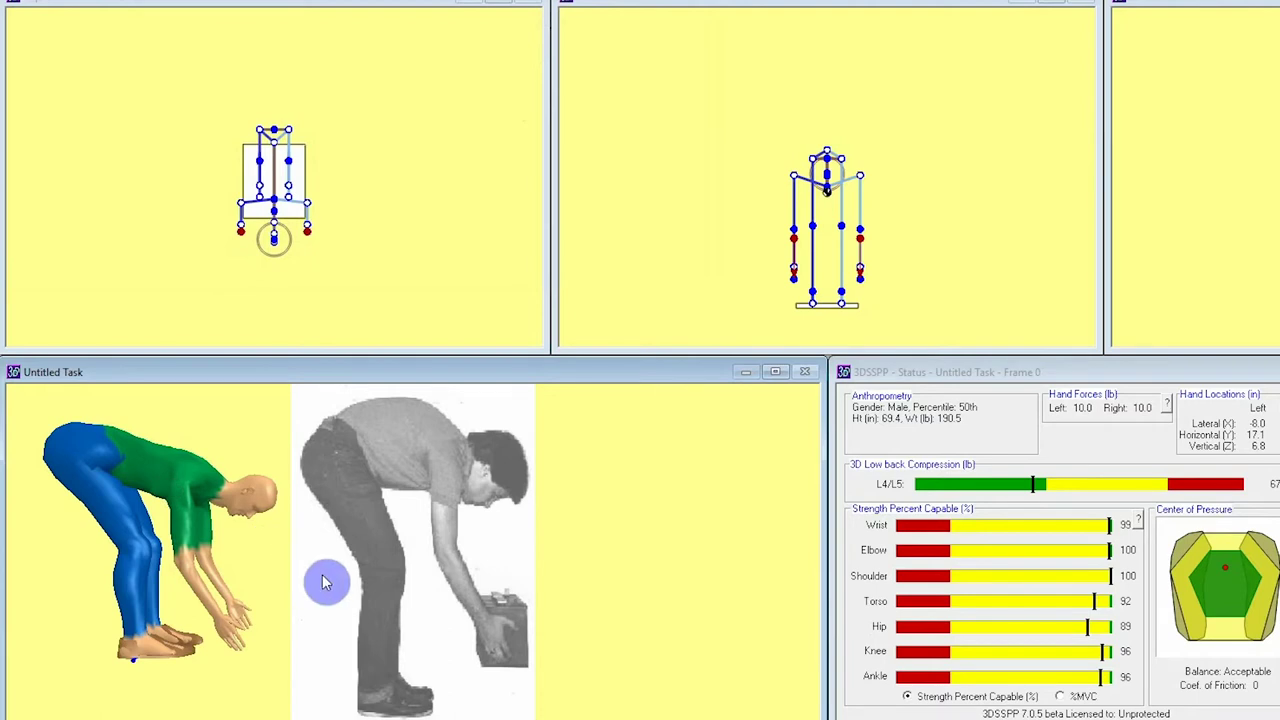
click(82, 2)
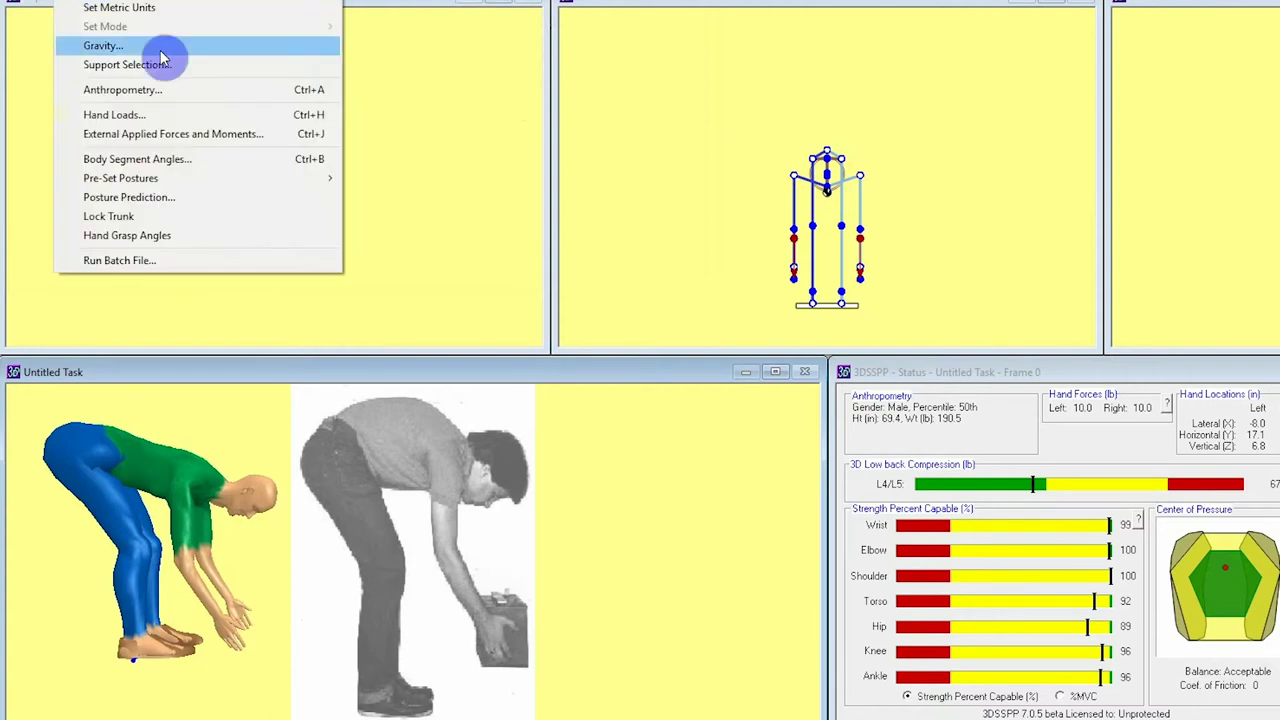
In Body Segment Angles, scroll the trunk flexion value up from -10 to 4.
click(176, 159)
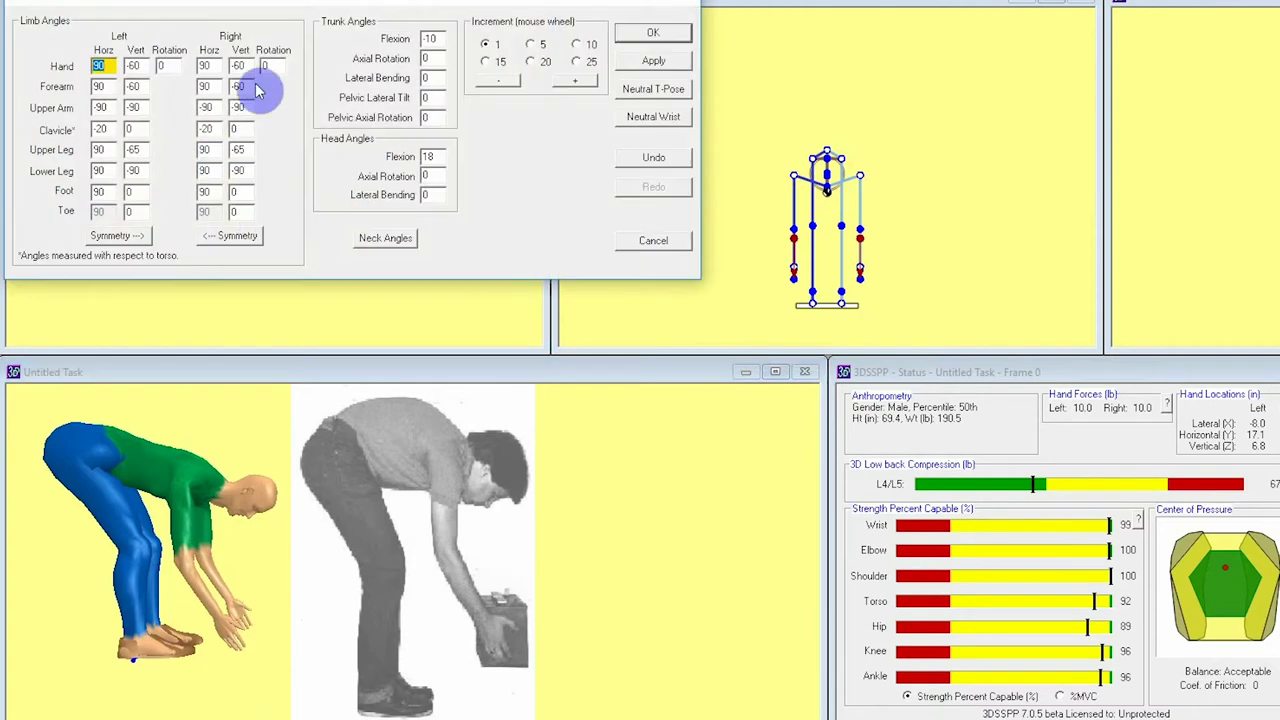
click(433, 38)
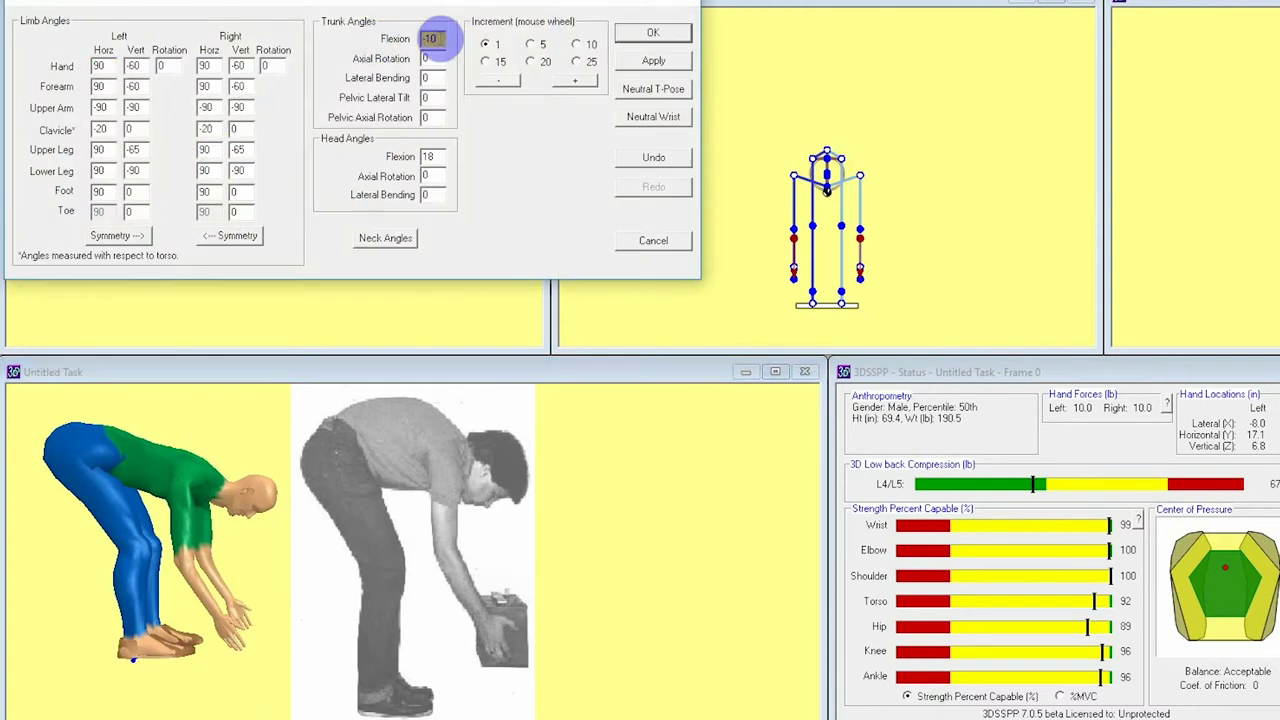
scroll(441, 38, up, 4)
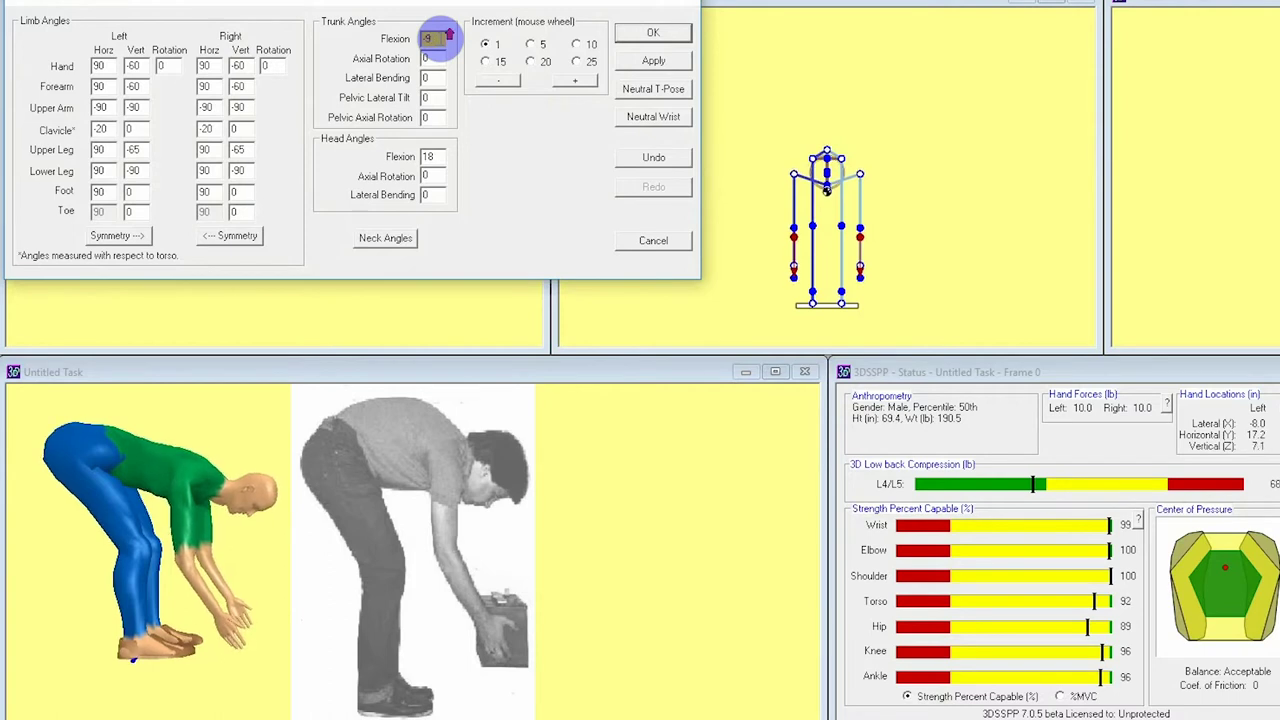
scroll(441, 38, up, 5)
scroll(441, 38, up, 5)
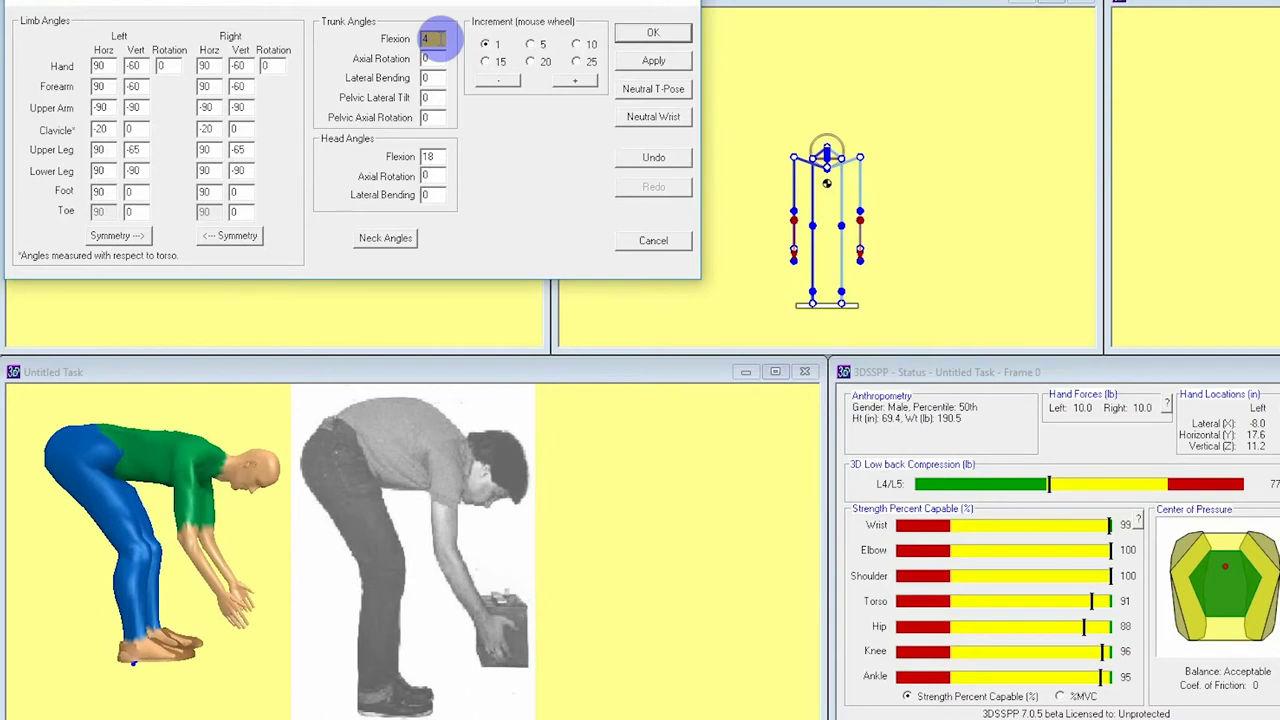